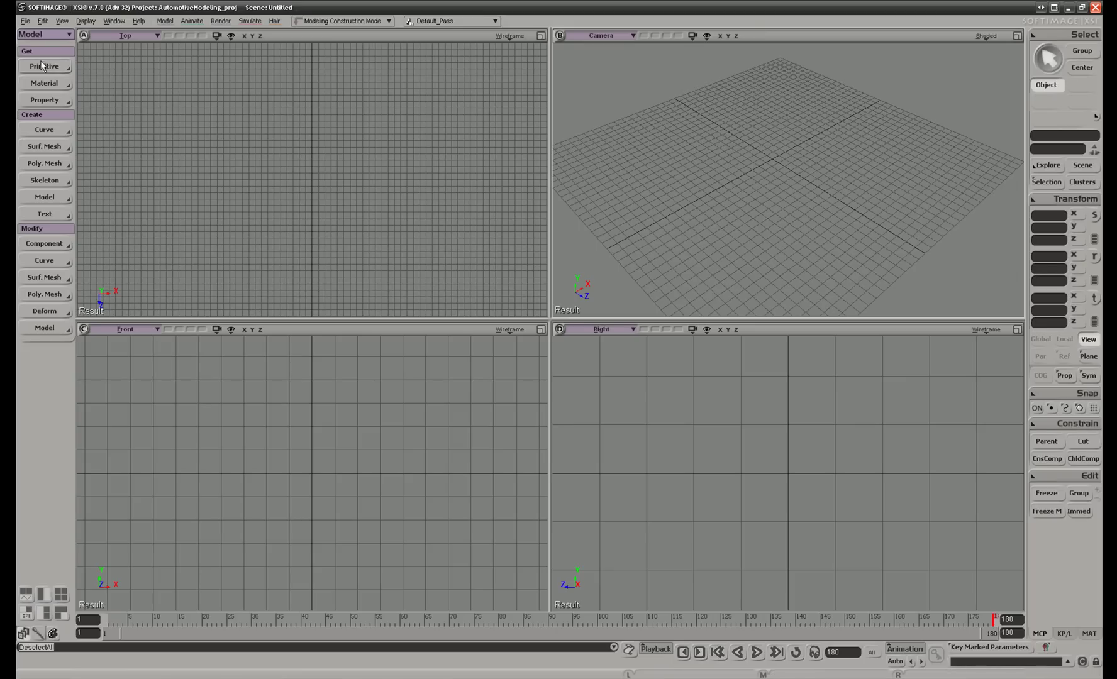
Step: Create a polygon grid about 22 by 22 units with 24 × 24 subdivisions
left_click(37, 66)
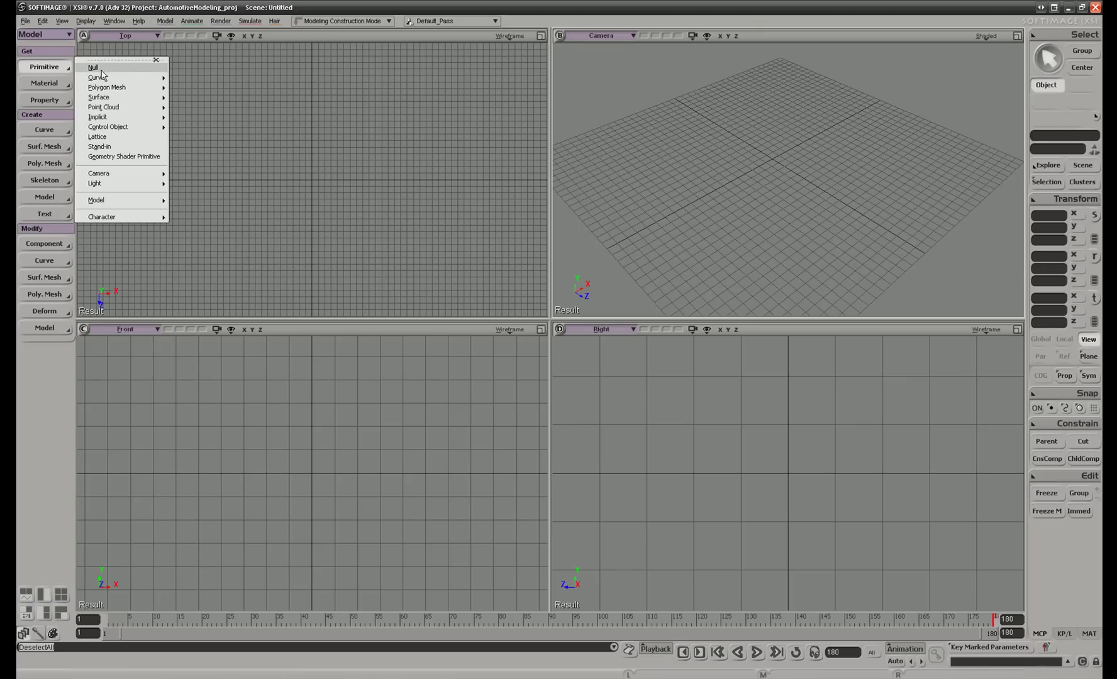
mouse_move(105, 89)
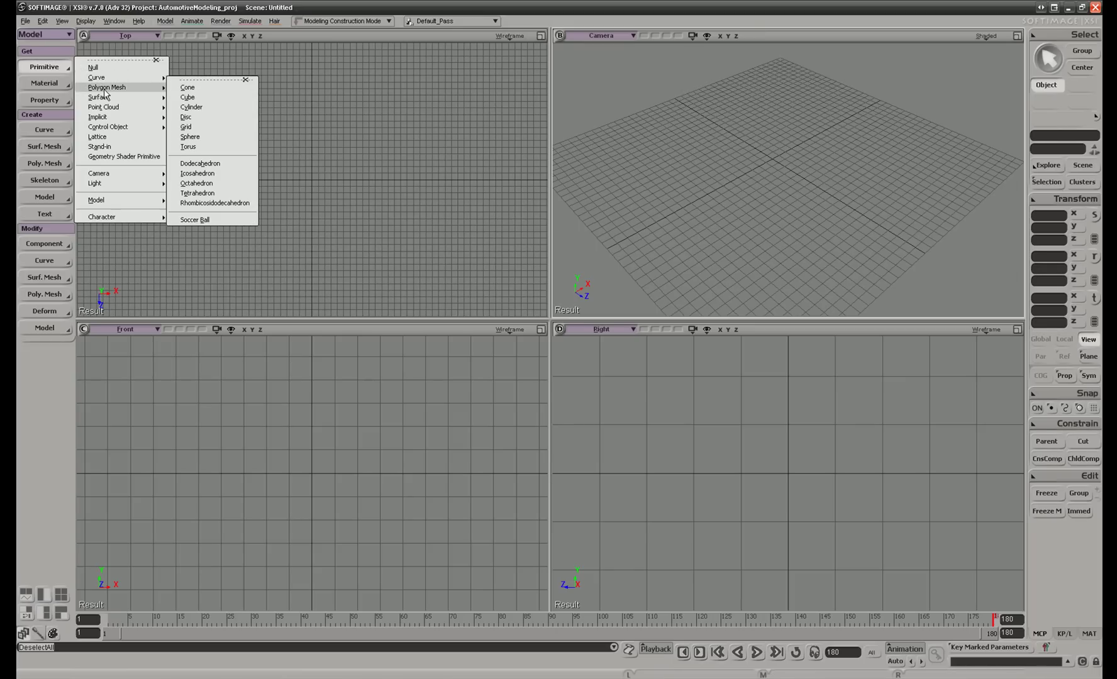
left_click(198, 128)
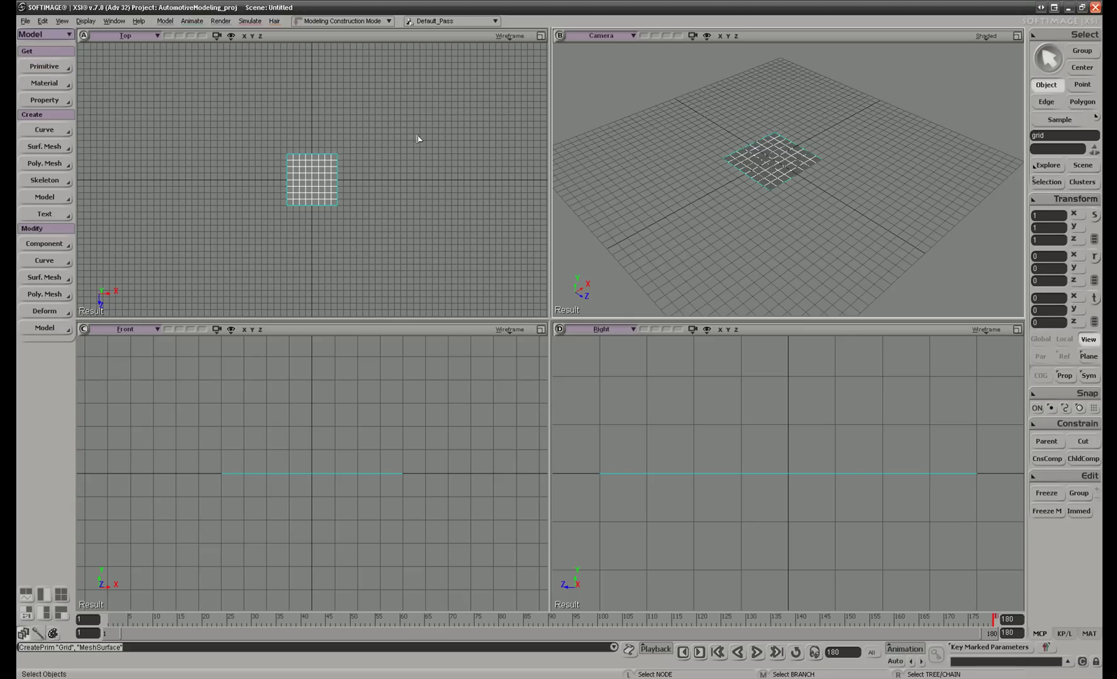
left_click_drag(456, 183, 478, 195)
left_click_drag(475, 283, 532, 297)
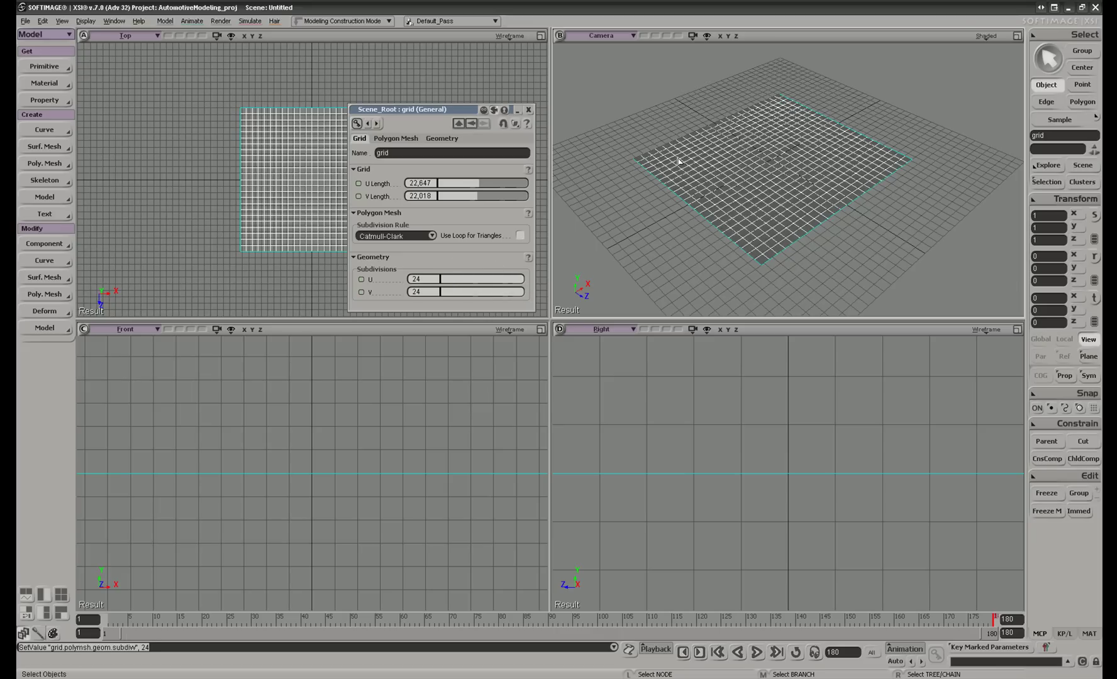
left_click(528, 109)
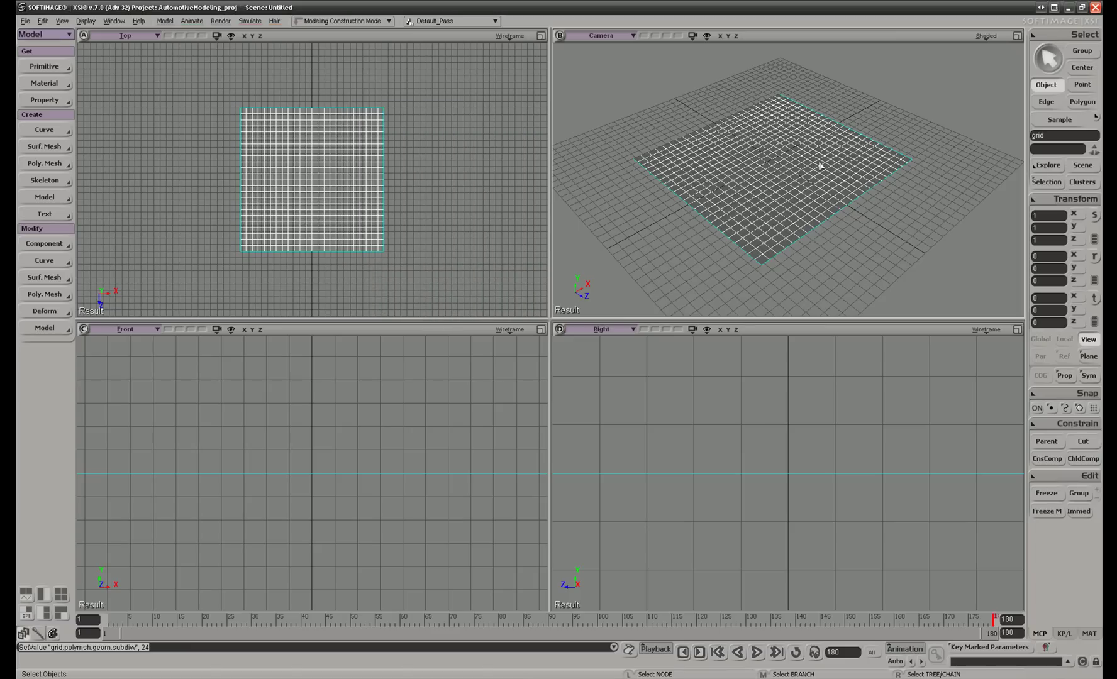
Step: Add a radius-4 polygon sphere and move it down below the grid
left_click(53, 68)
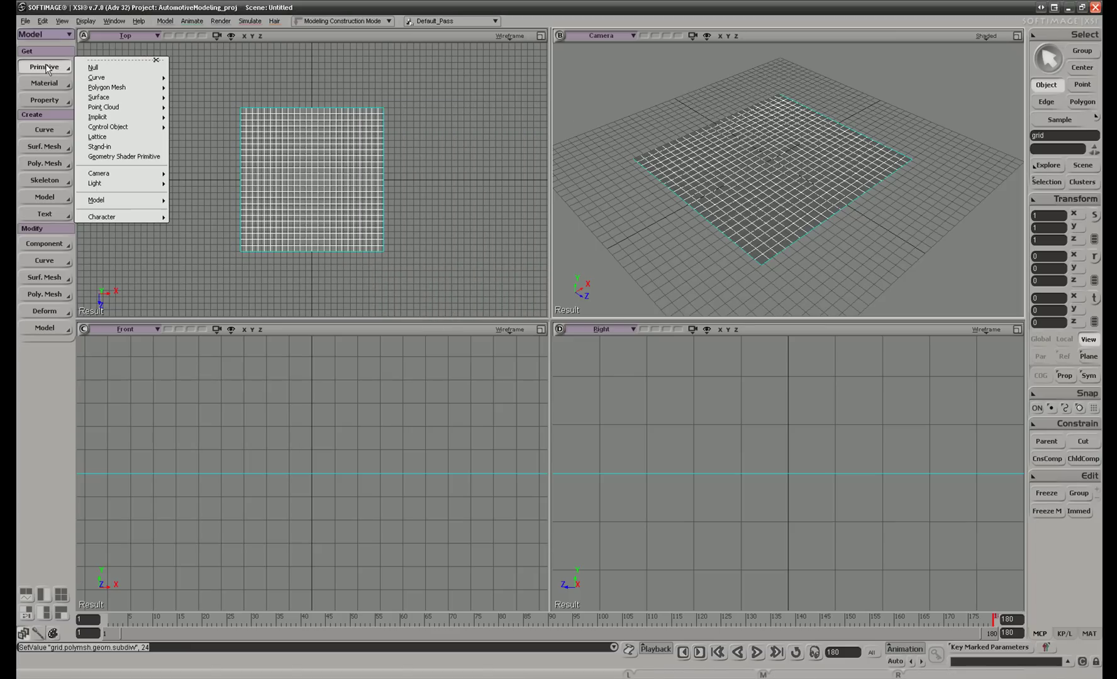
mouse_move(116, 87)
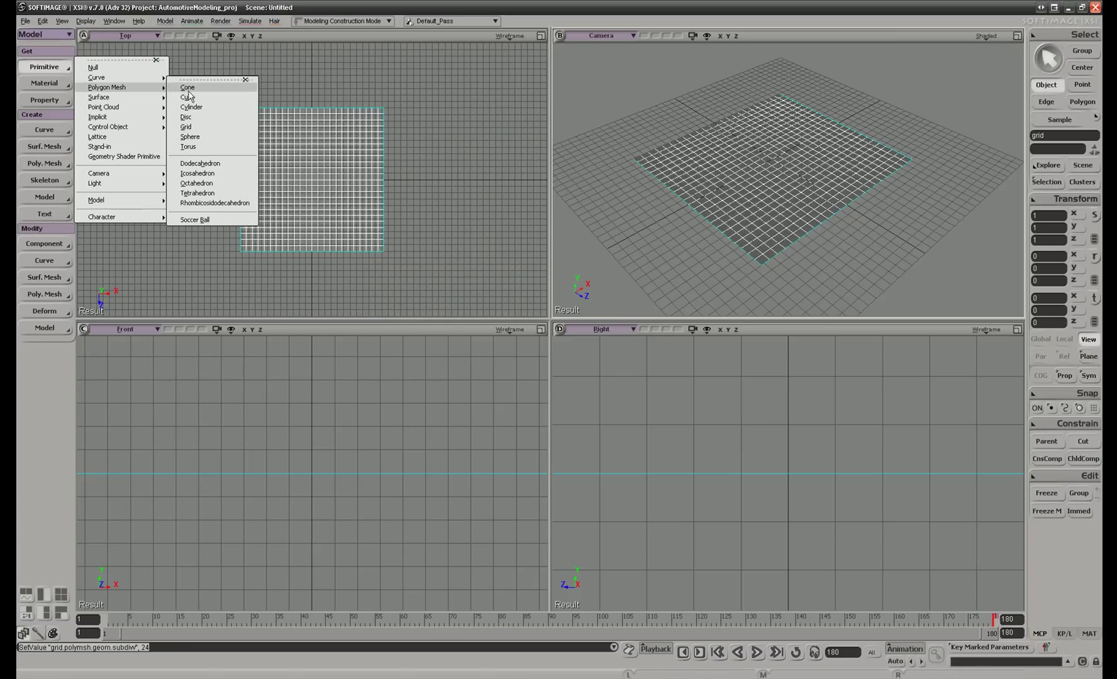
left_click(192, 137)
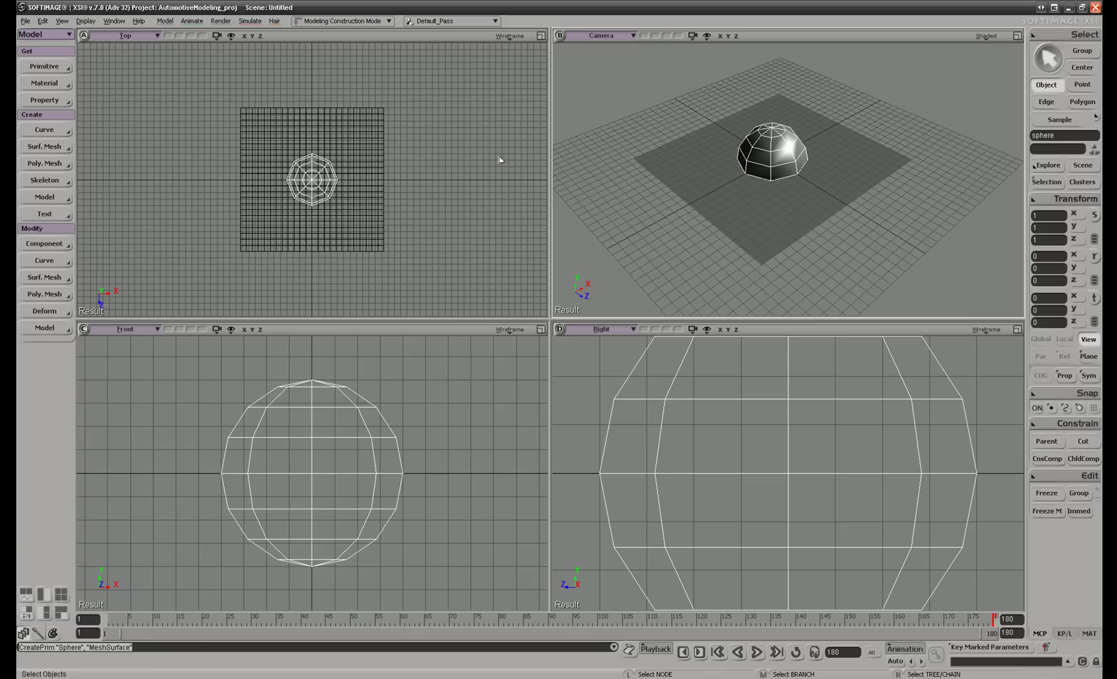
key("v")
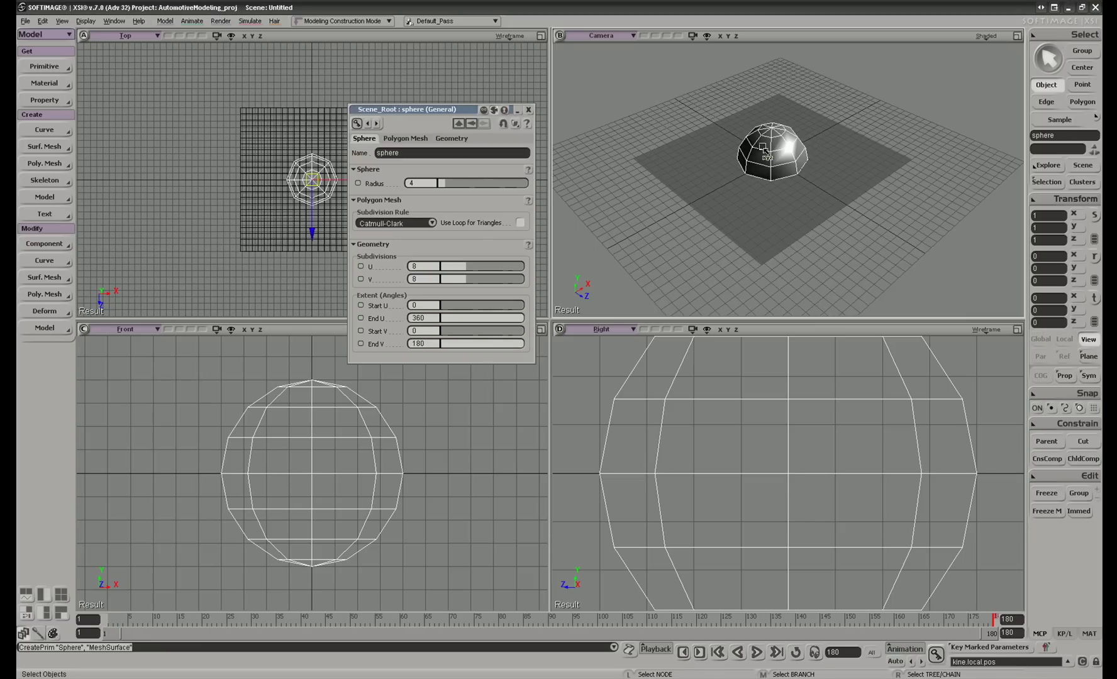
left_click_drag(772, 116, 771, 165)
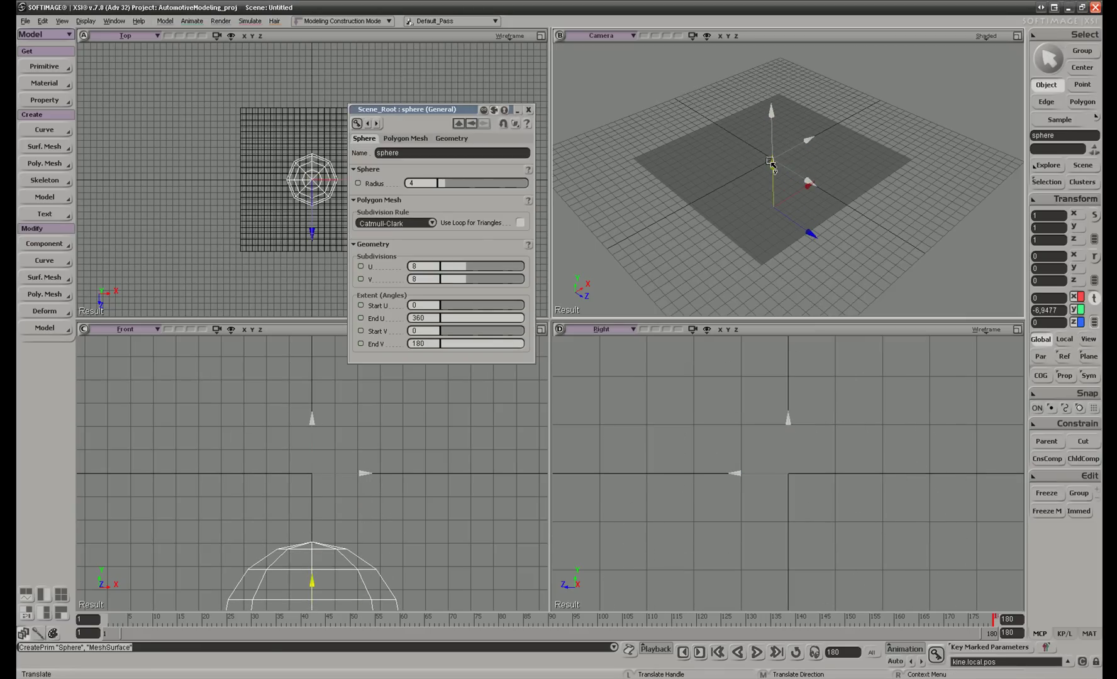
Step: Scale the sphere to about 0.42 and position it centred beneath the grid
key("s")
right_click_drag(753, 205, 784, 165)
key("v")
left_click_drag(819, 214, 817, 146)
key("x")
key("v")
left_click_drag(856, 192, 836, 197)
middle_click_drag(841, 217, 731, 221)
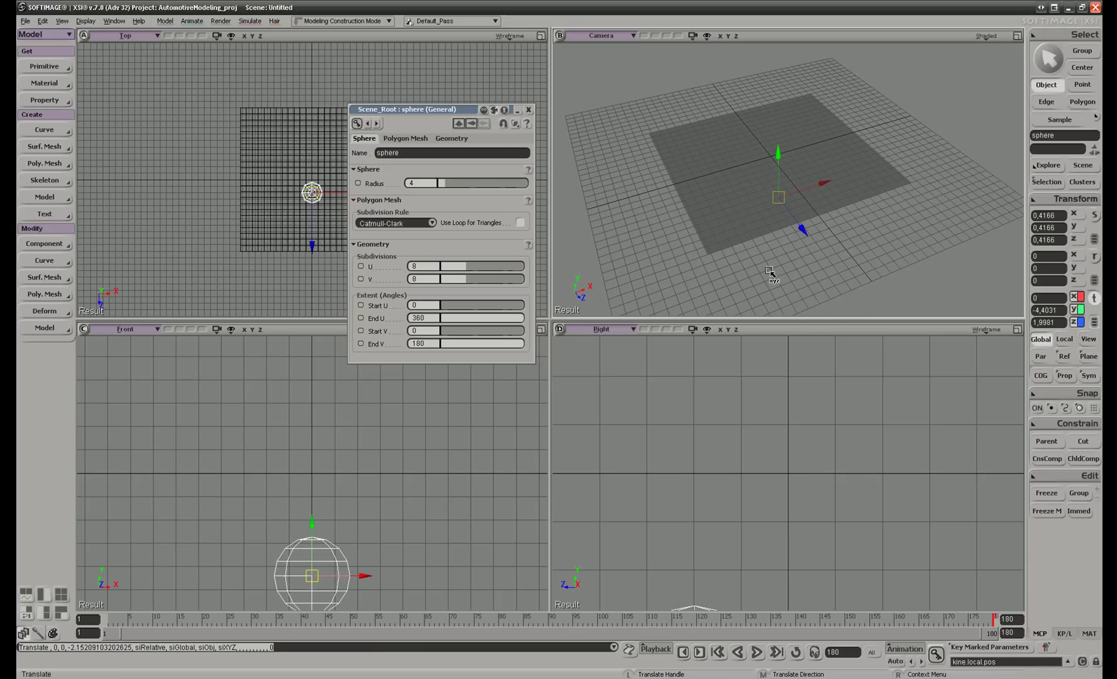
Step: Deselect the sphere and select the grid instead
key("space")
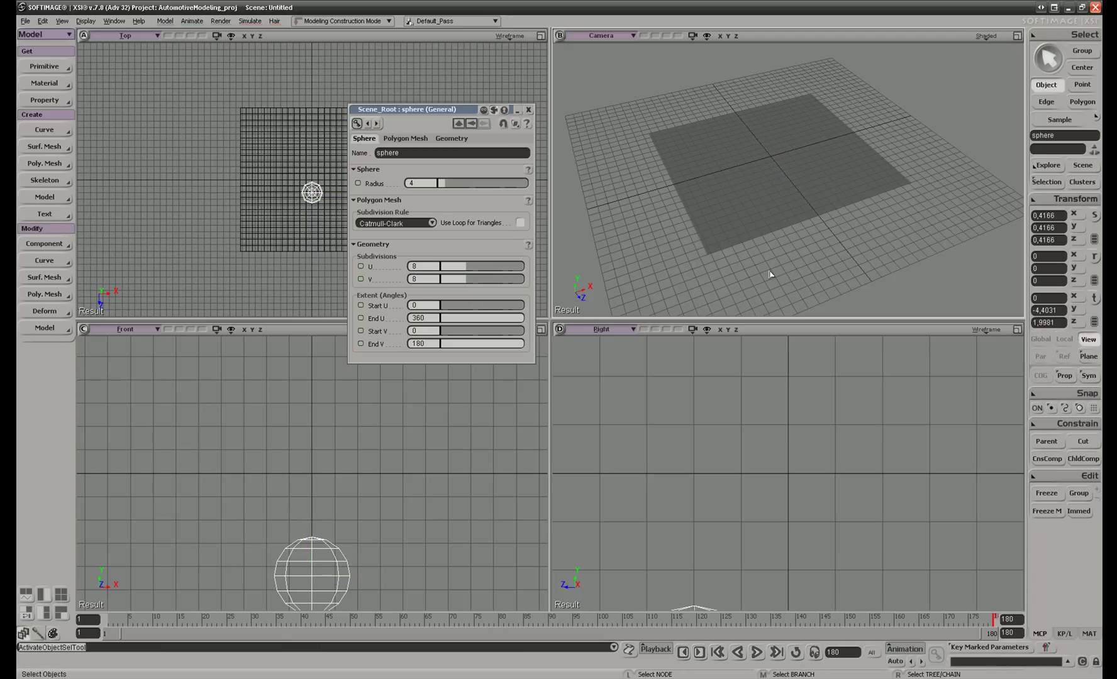
left_click(815, 290)
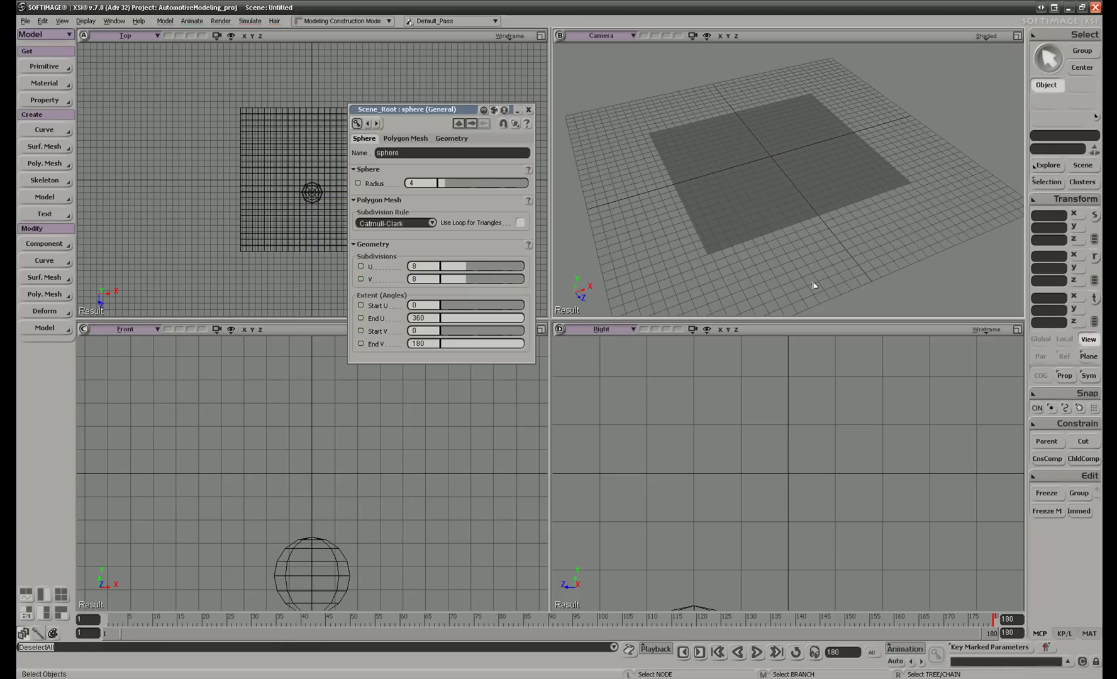
left_click(746, 203)
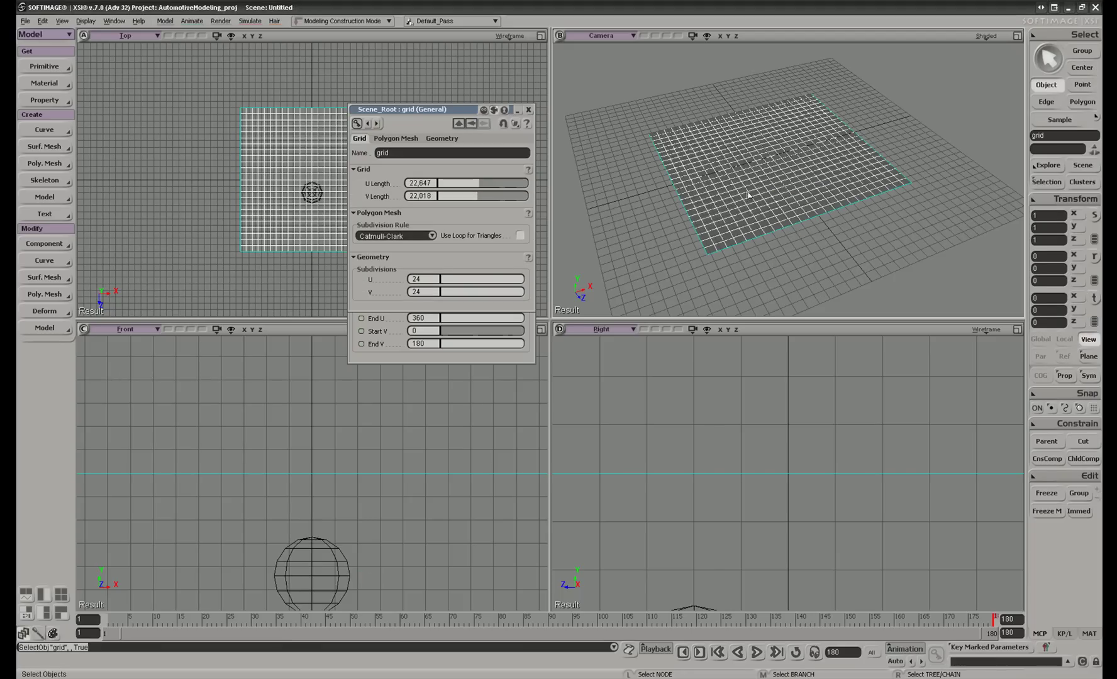
Step: Close the grid's property editor and switch the toolbar from Model to Simulate
left_click(528, 110)
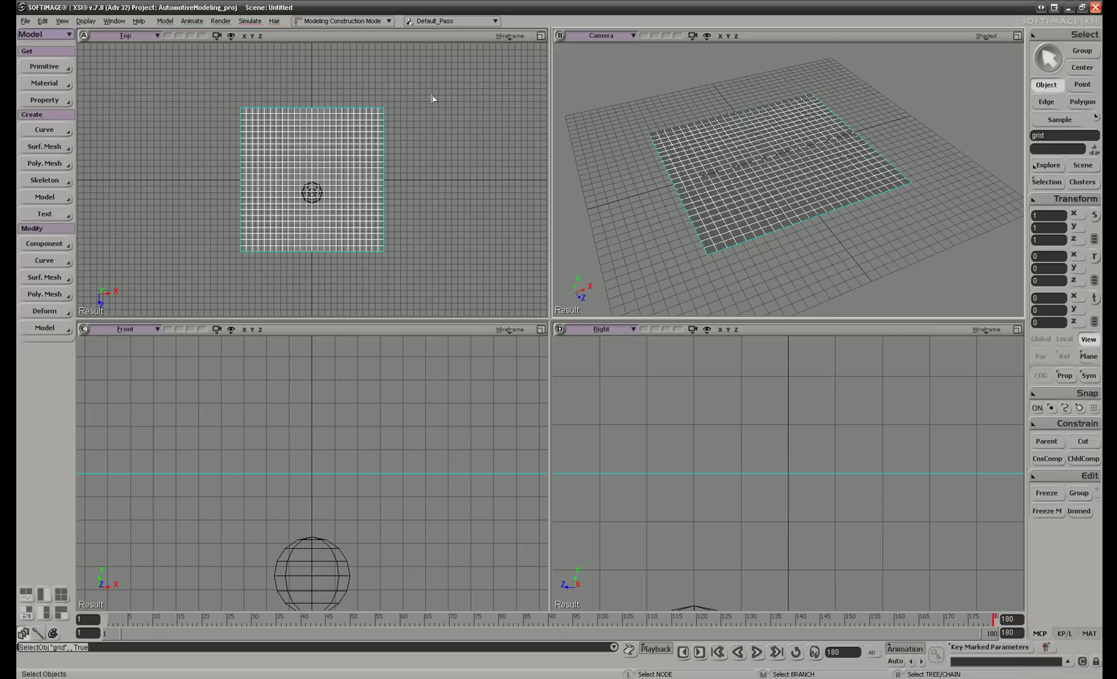
left_click(31, 33)
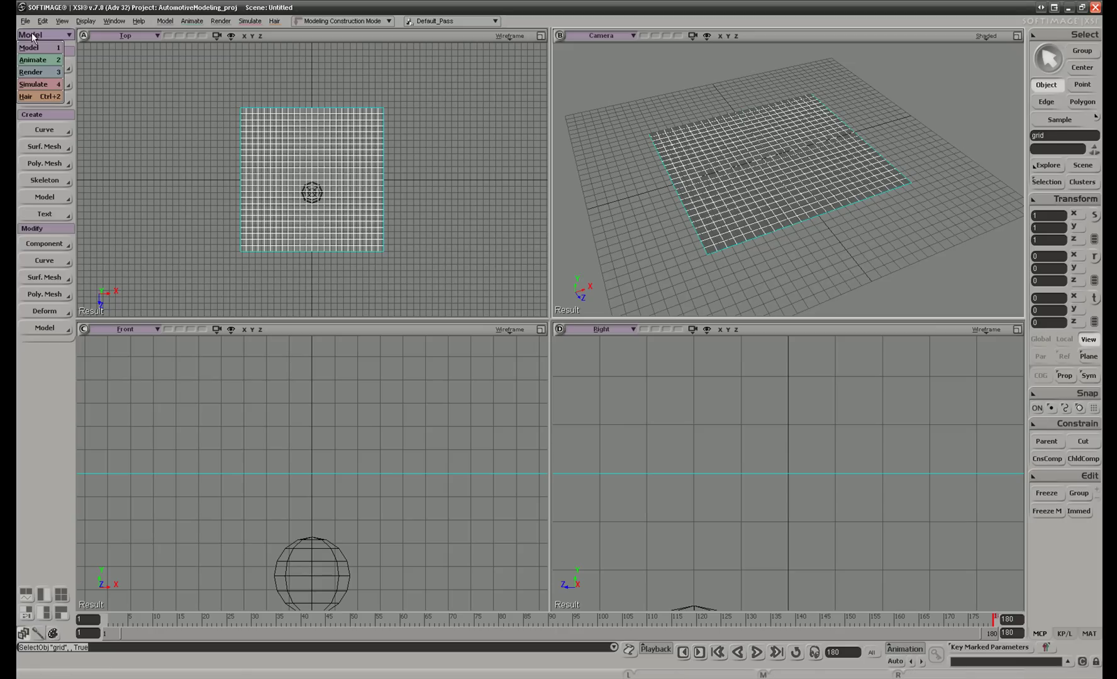
left_click(34, 84)
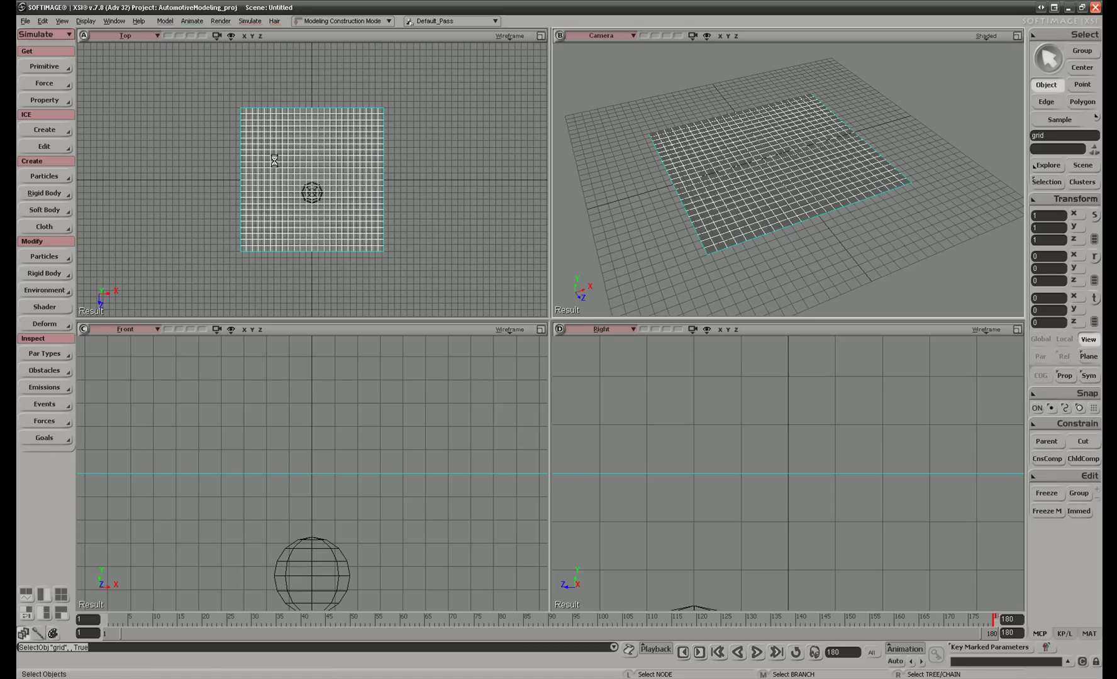
Step: In point mode, rectangle-select 600 of the 625 grid points, excluding the top row
key("t")
left_click_drag(193, 287, 424, 113)
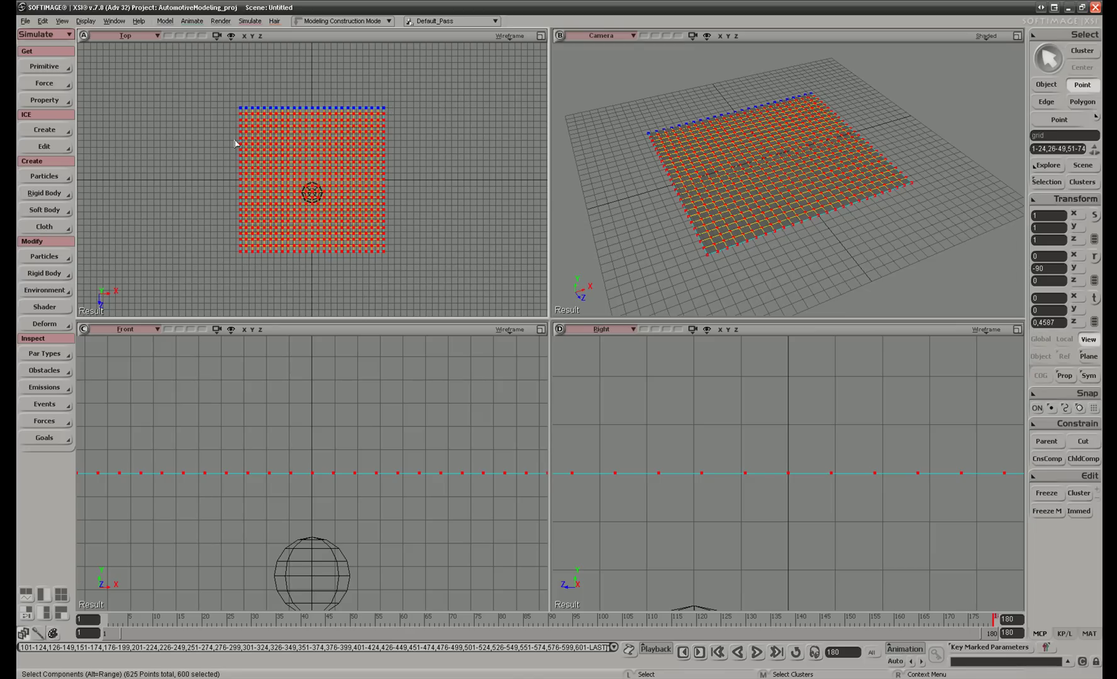
Step: Make cloth from the selected points, creating cluster Point_AUTO with a 1–180 simulation range
left_click(44, 226)
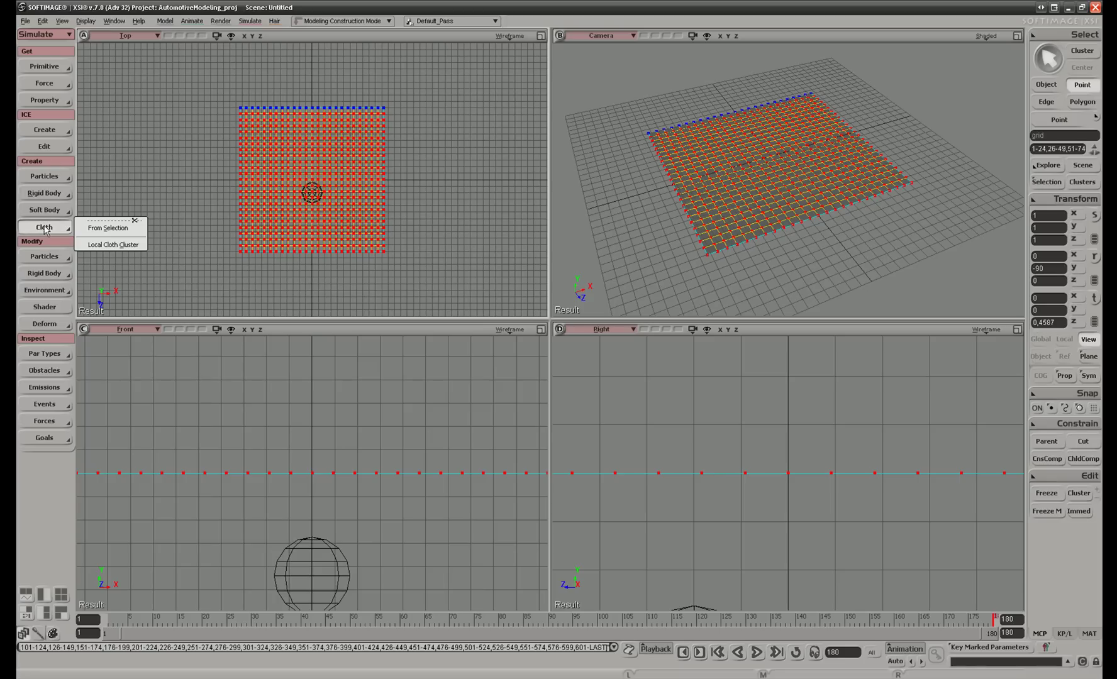
left_click(97, 230)
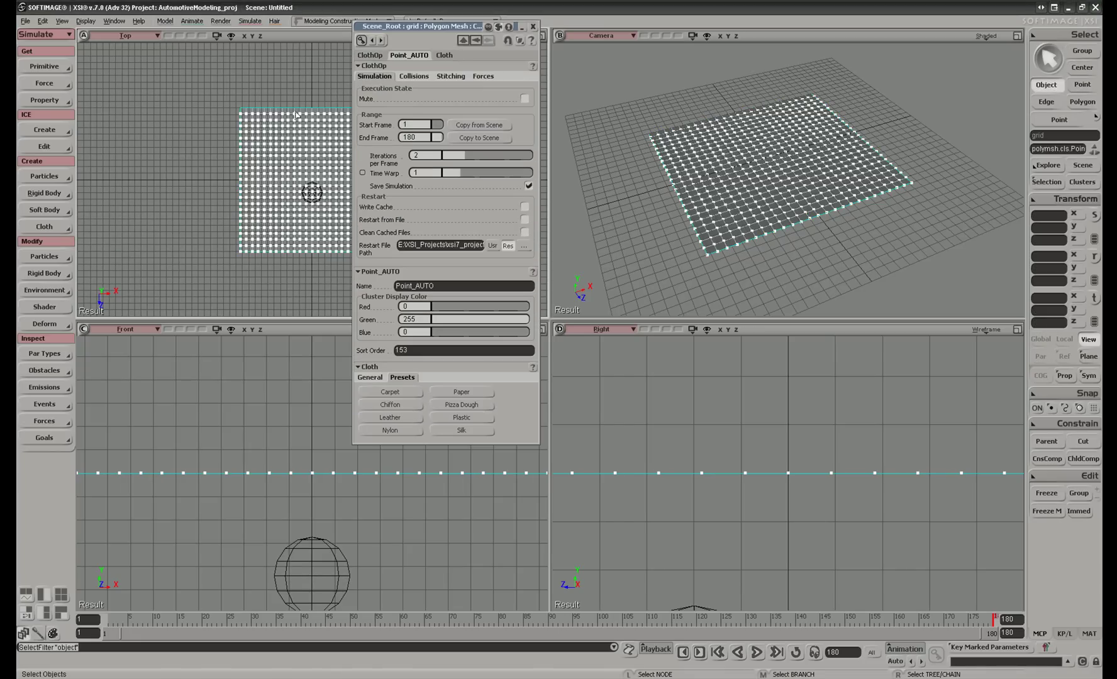
left_click_drag(501, 27, 254, 64)
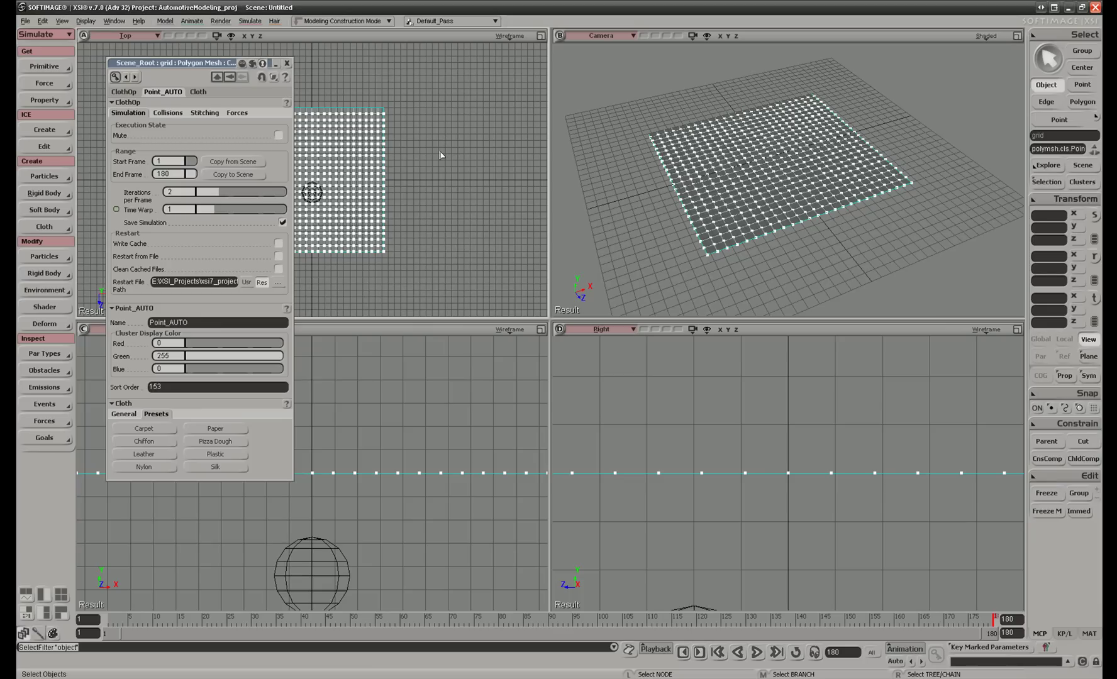
Step: Add a gravity force to the cloth grid and lower its amplitude from 98.1 to 46.259
left_click(452, 169)
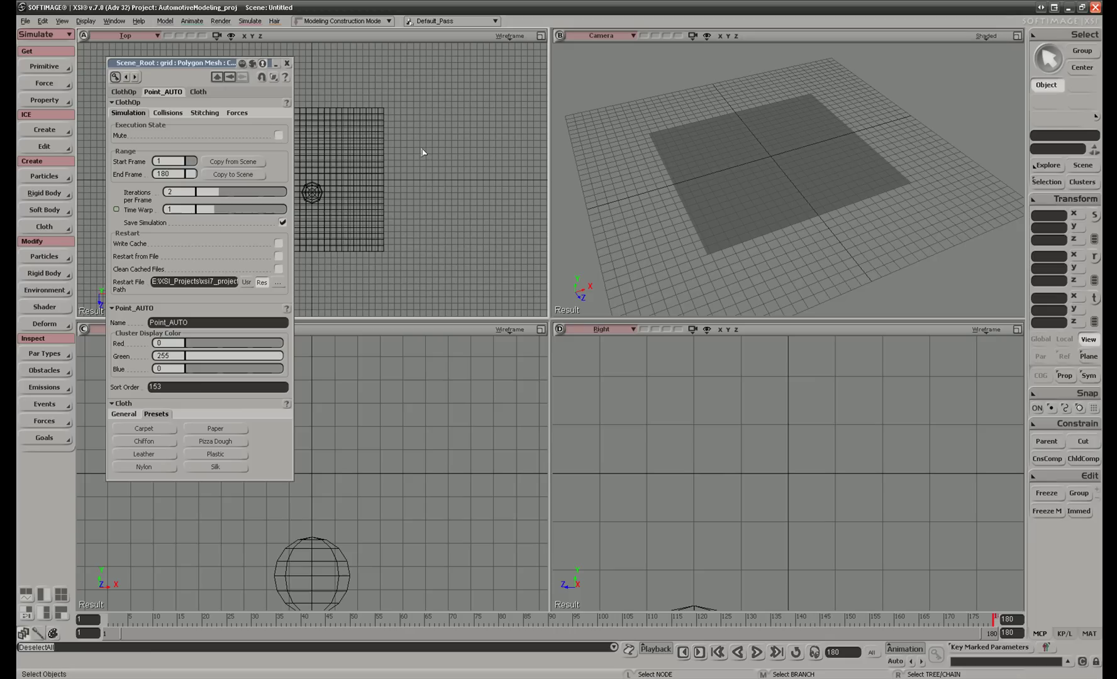
left_click(371, 141)
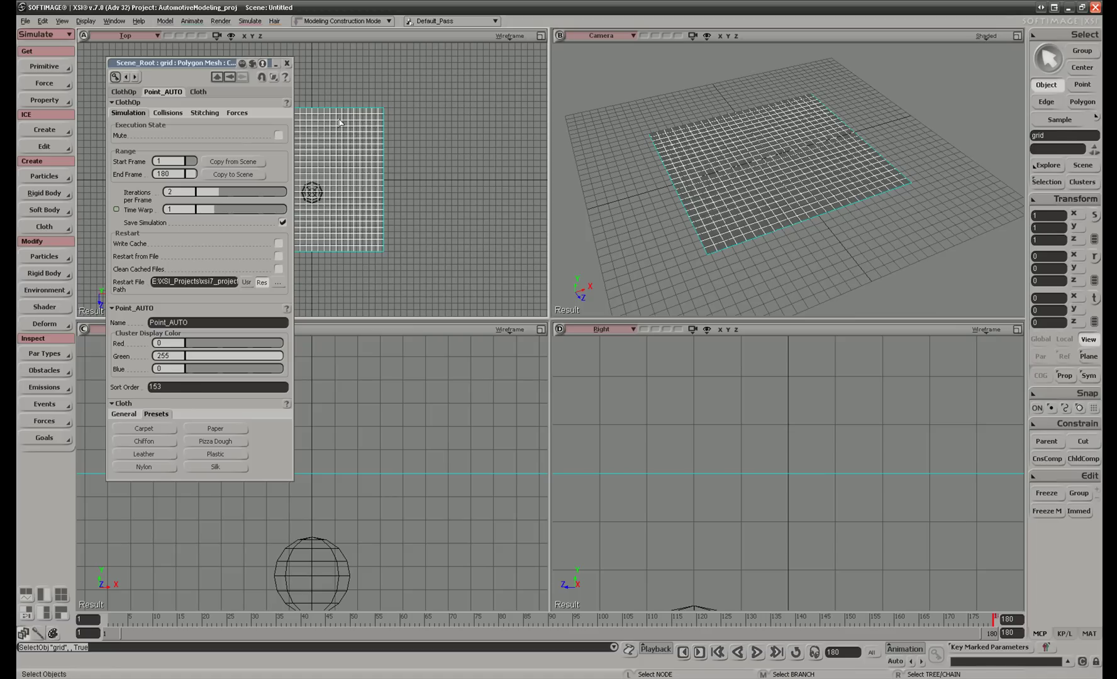
left_click(50, 83)
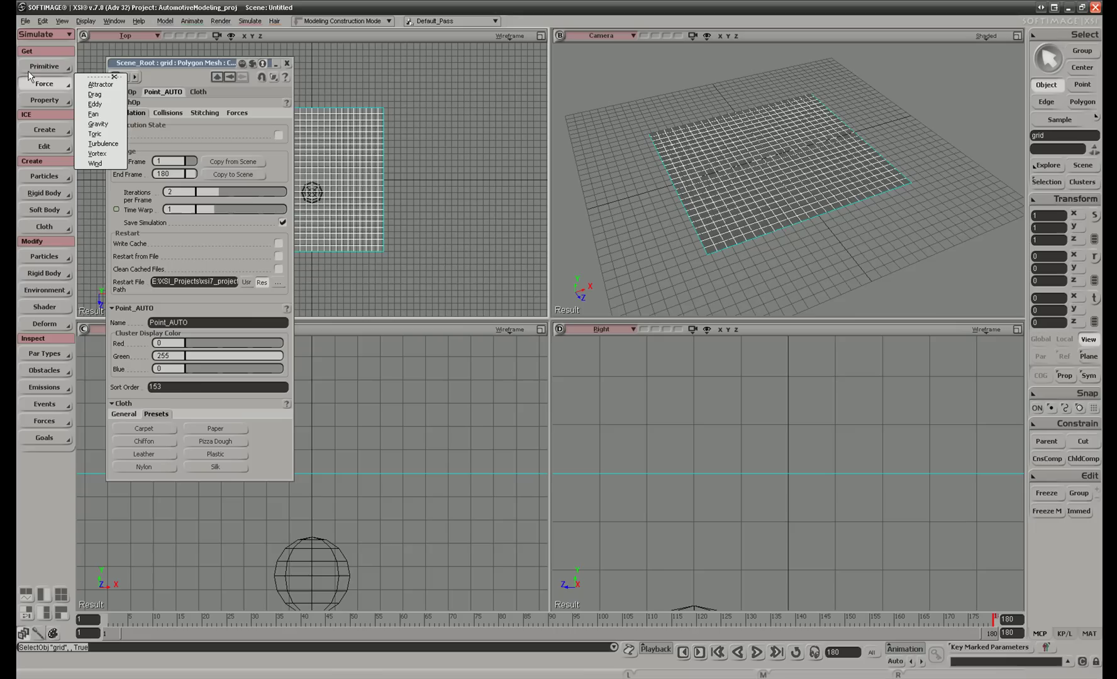
left_click(100, 124)
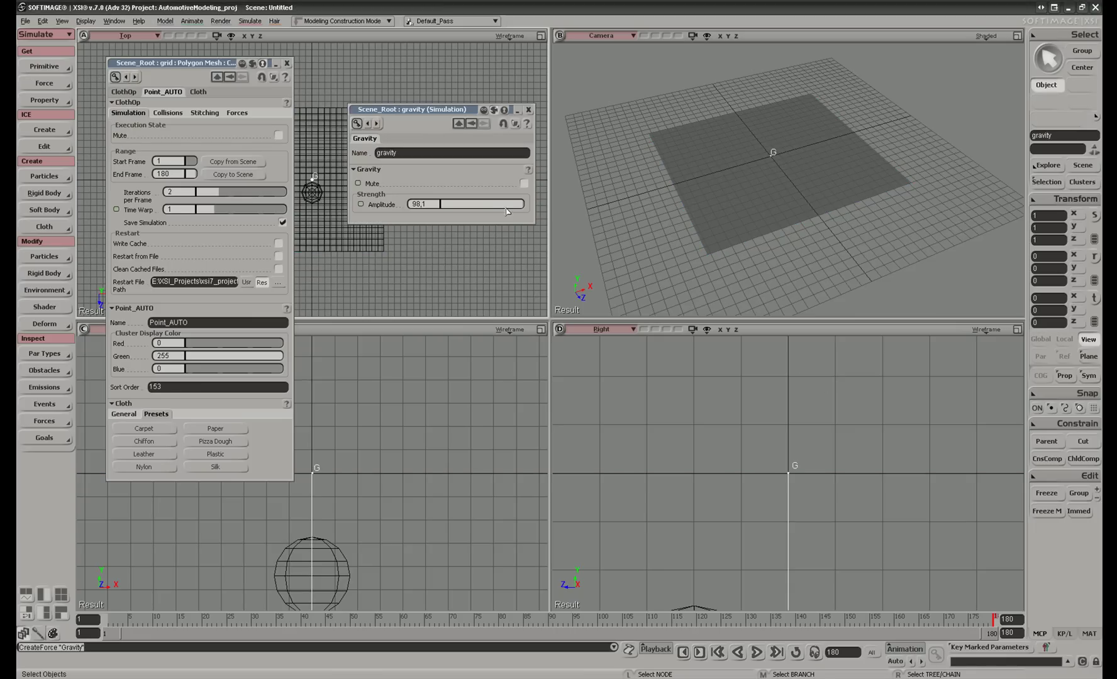
left_click_drag(507, 212, 480, 203)
left_click(528, 109)
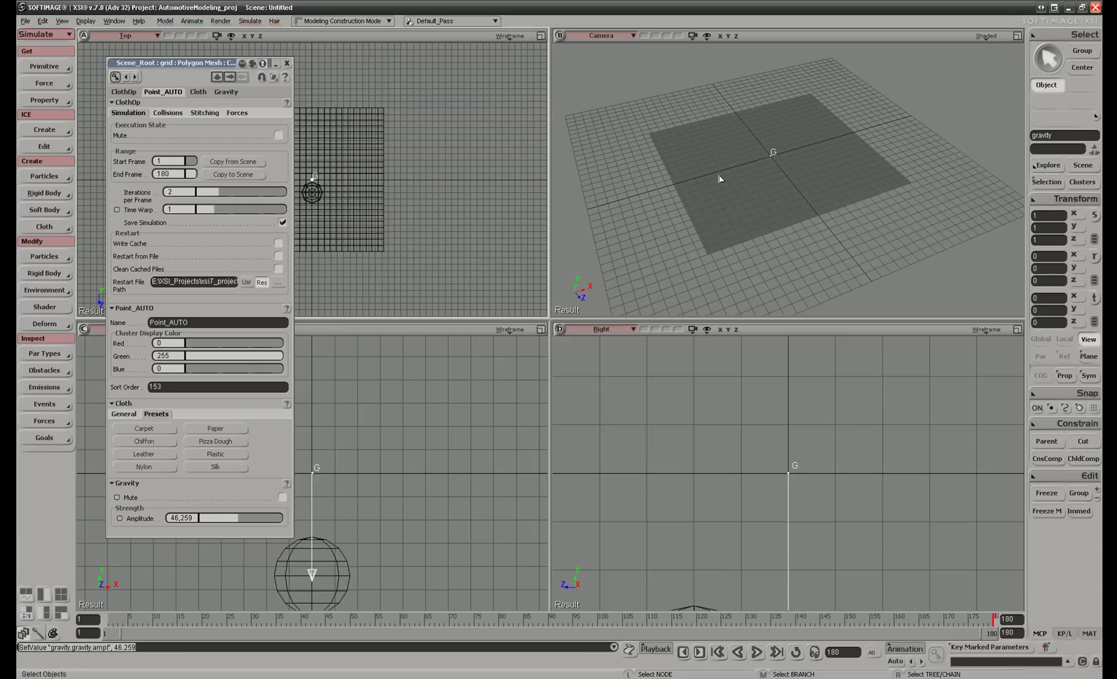
key("s")
mouse_move(755, 207)
left_mouse_down()
mouse_move(793, 187)
mouse_move(757, 202)
left_mouse_up()
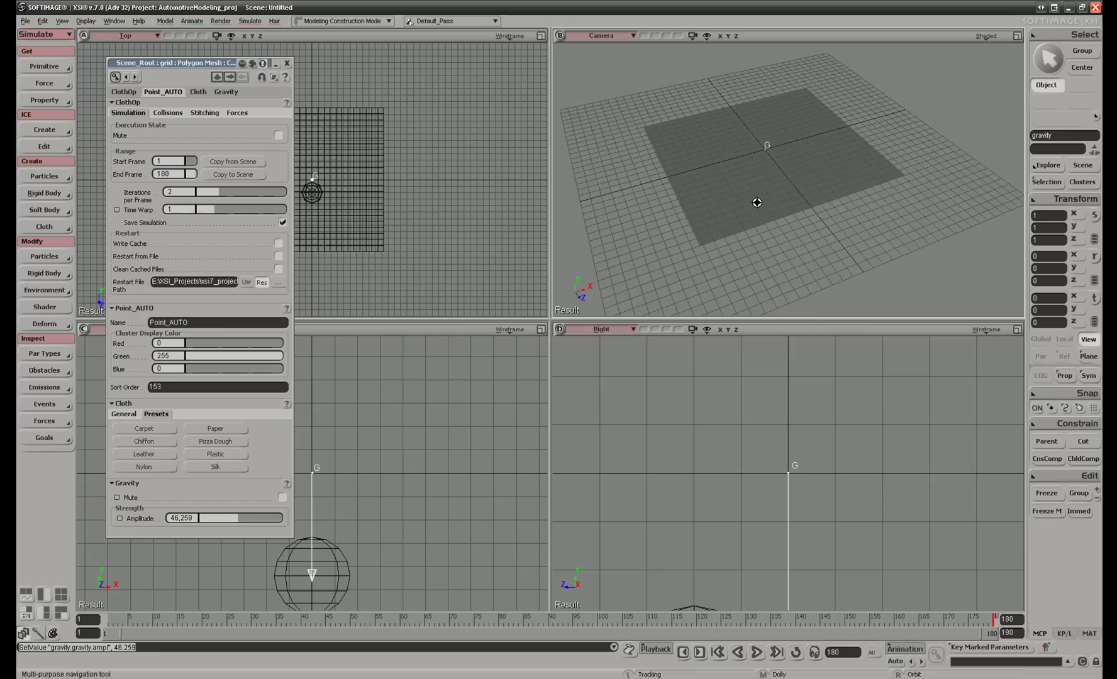
right_click_drag(757, 203, 773, 176)
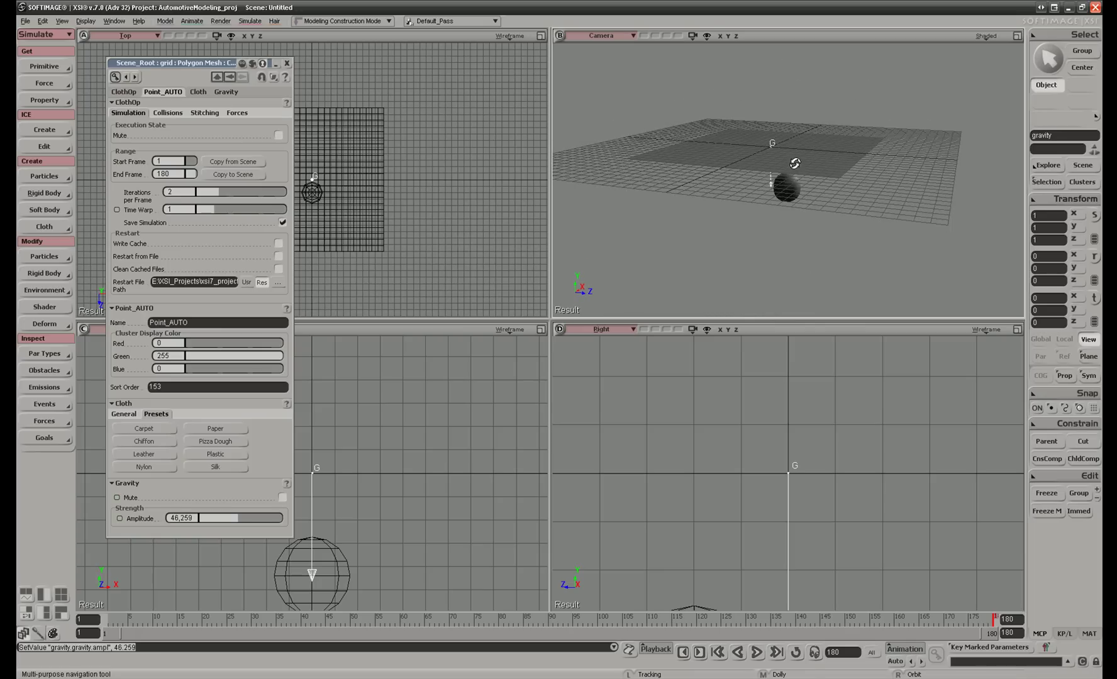
Step: Set the sphere as the cloth grid's obstacle, creating sphere_obstacle
left_click(702, 161)
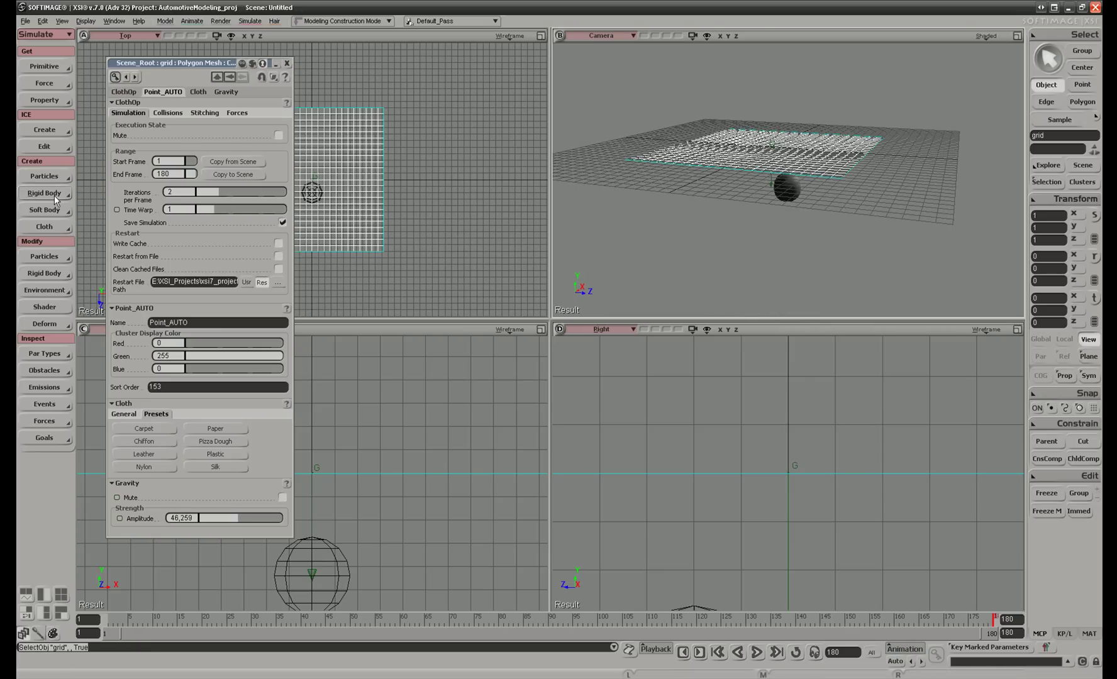
left_click(44, 291)
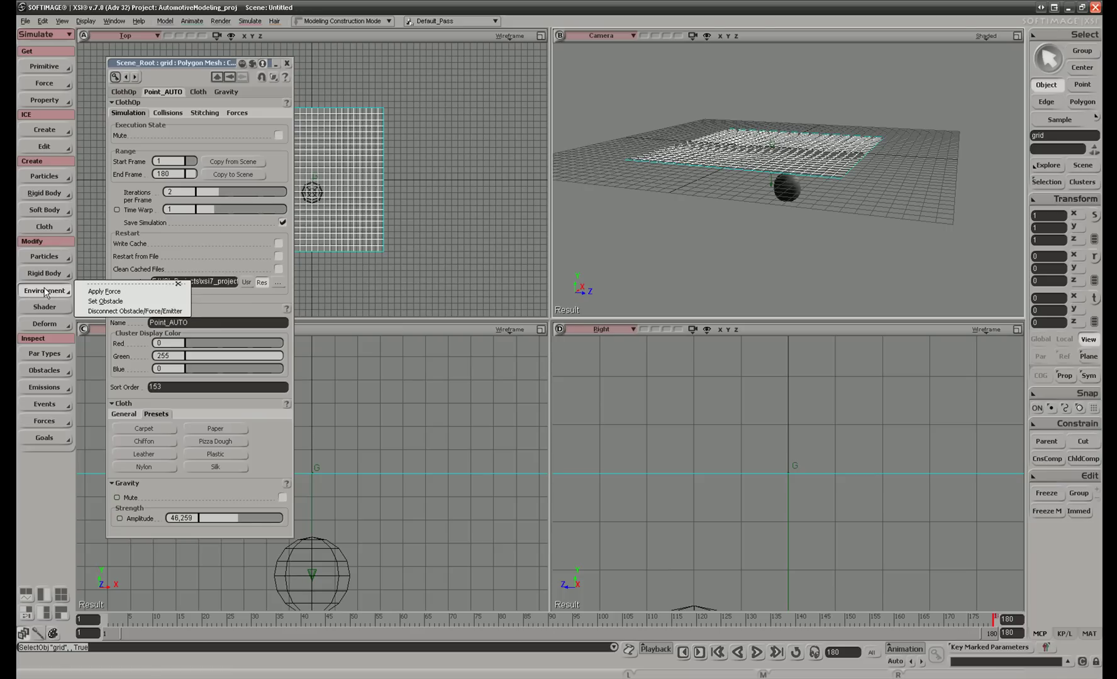
left_click(104, 301)
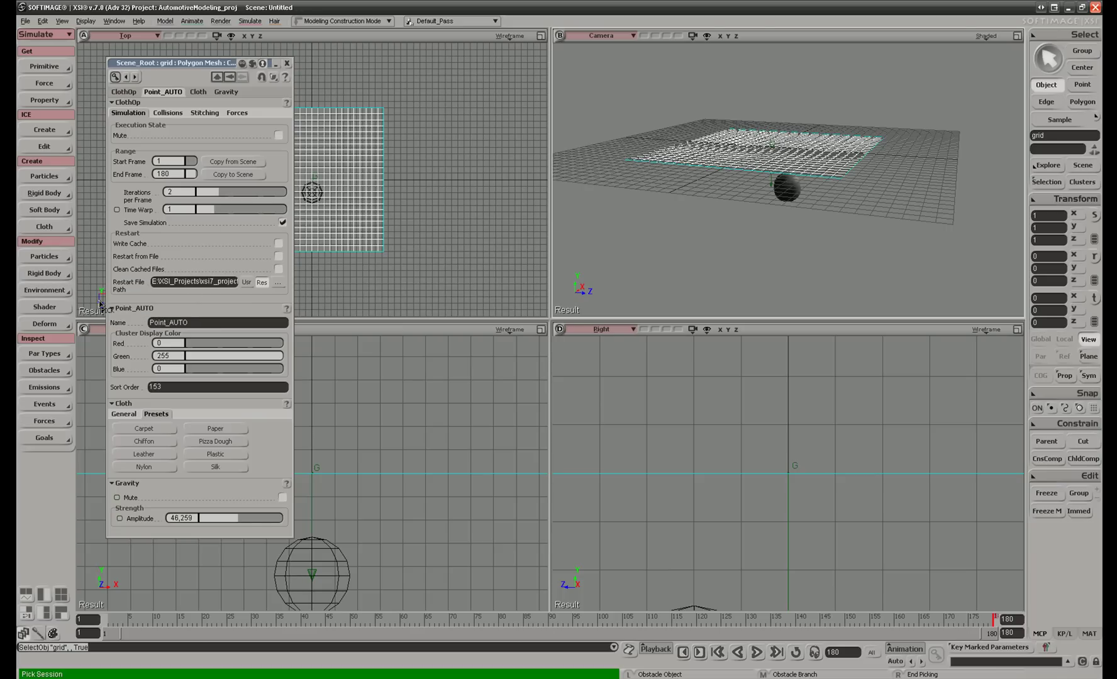
left_click(791, 194)
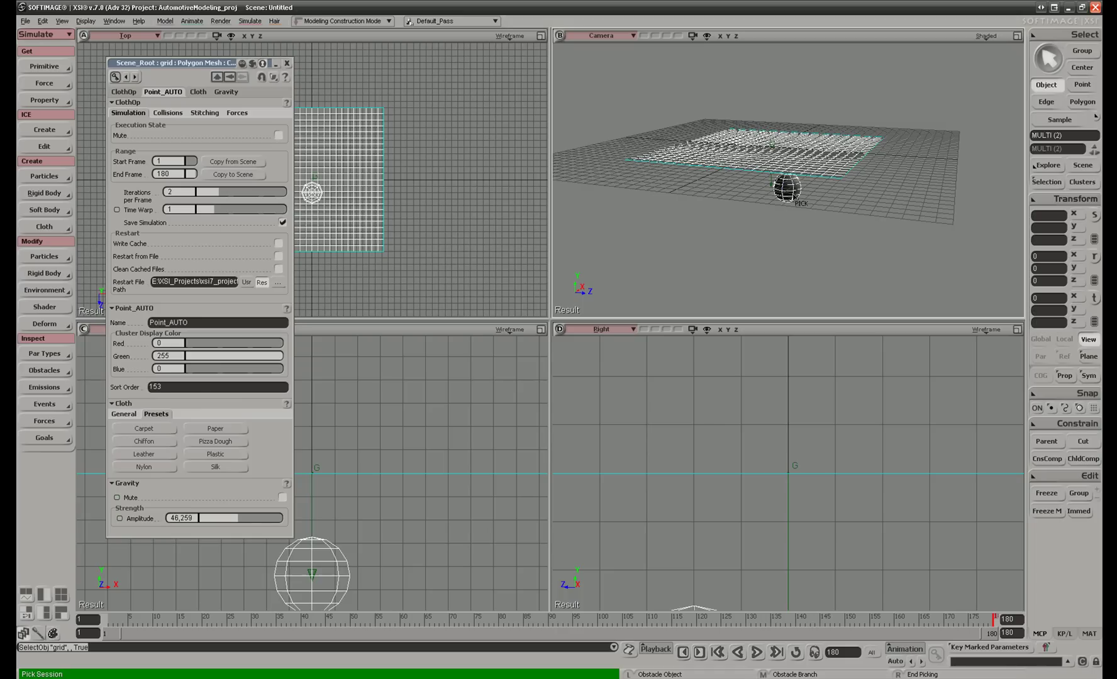
left_click(866, 247)
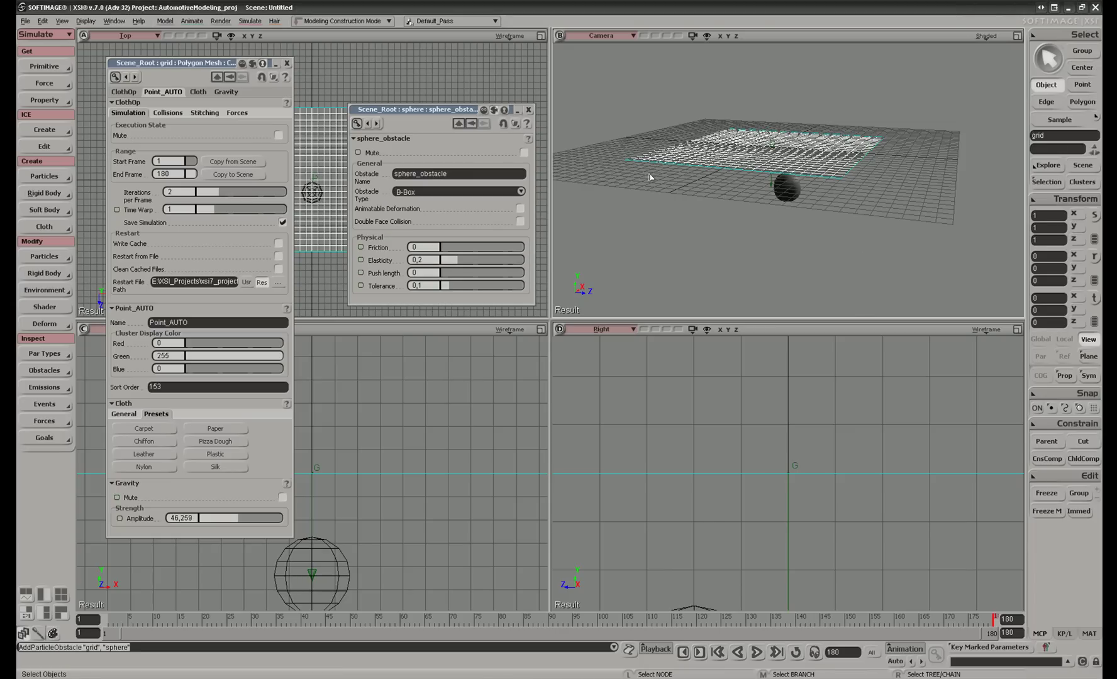
left_click(529, 110)
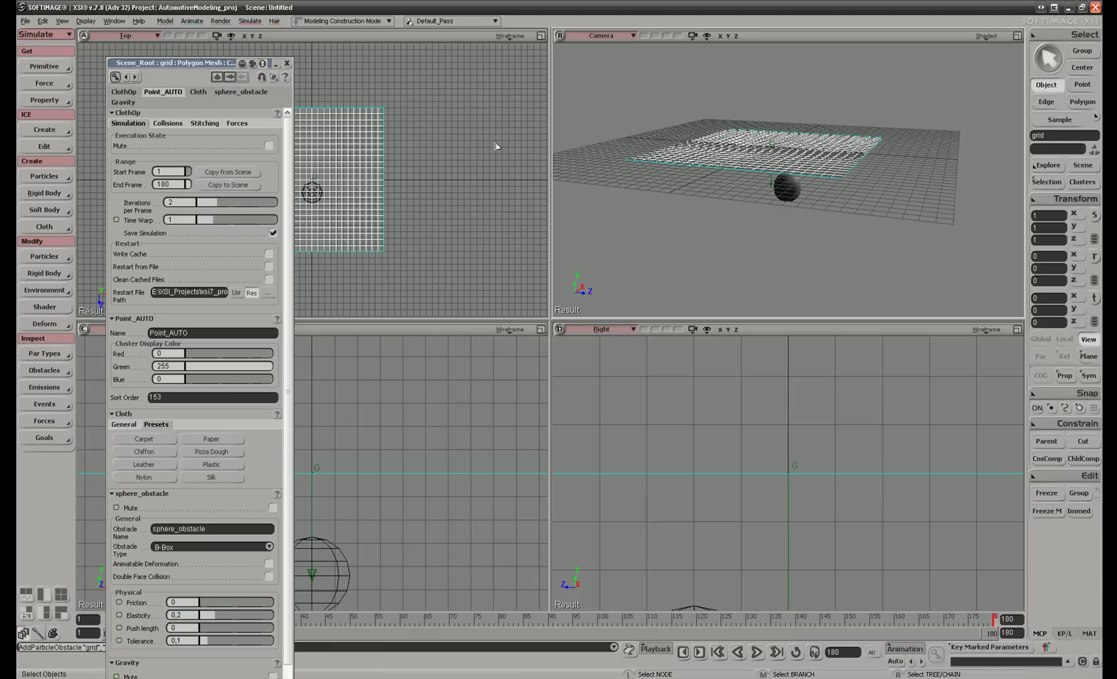
left_click(711, 154)
left_click_drag(193, 63, 193, 48)
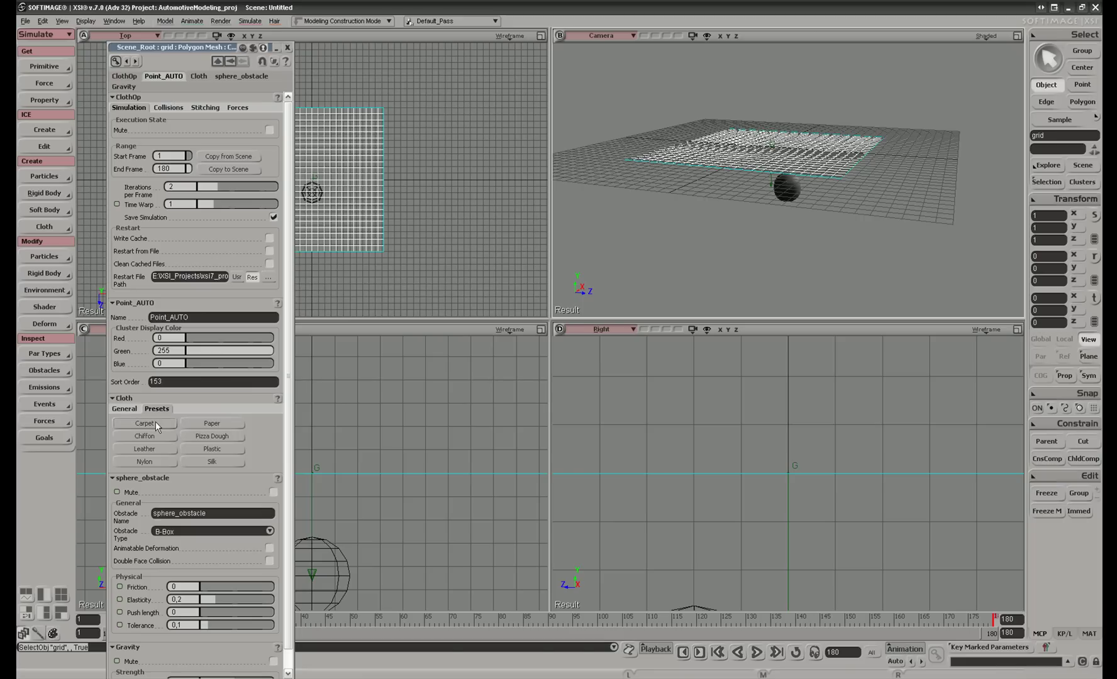
Step: Apply the Leather cloth preset and play the simulation from the start to watch it drape
left_click(145, 447)
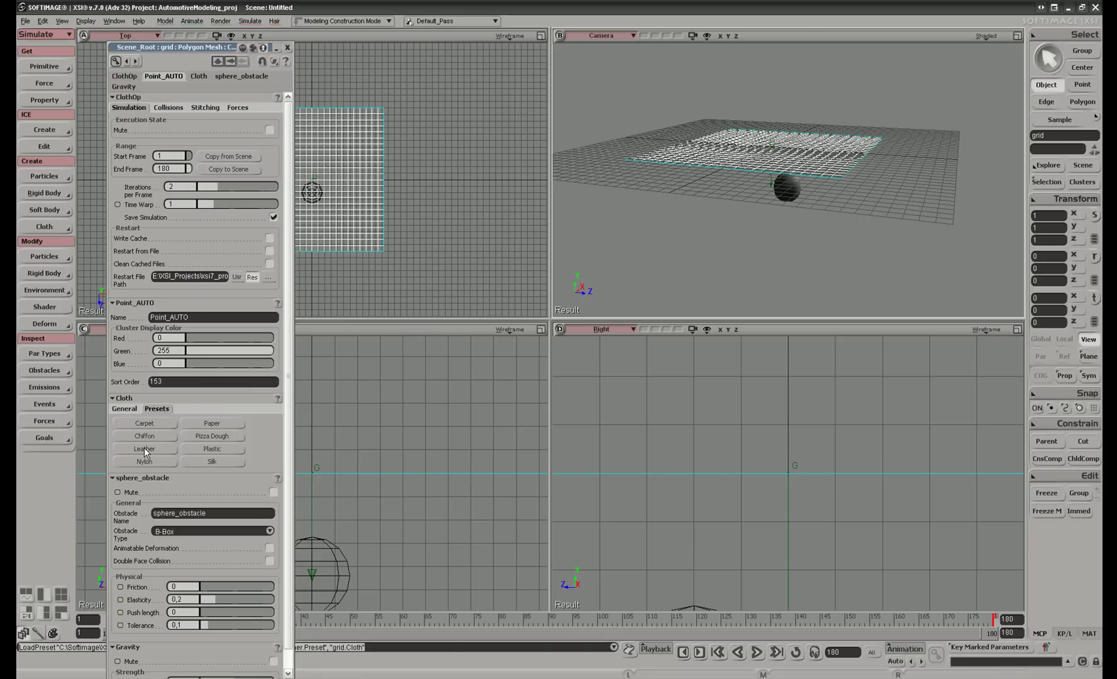
left_click(757, 653)
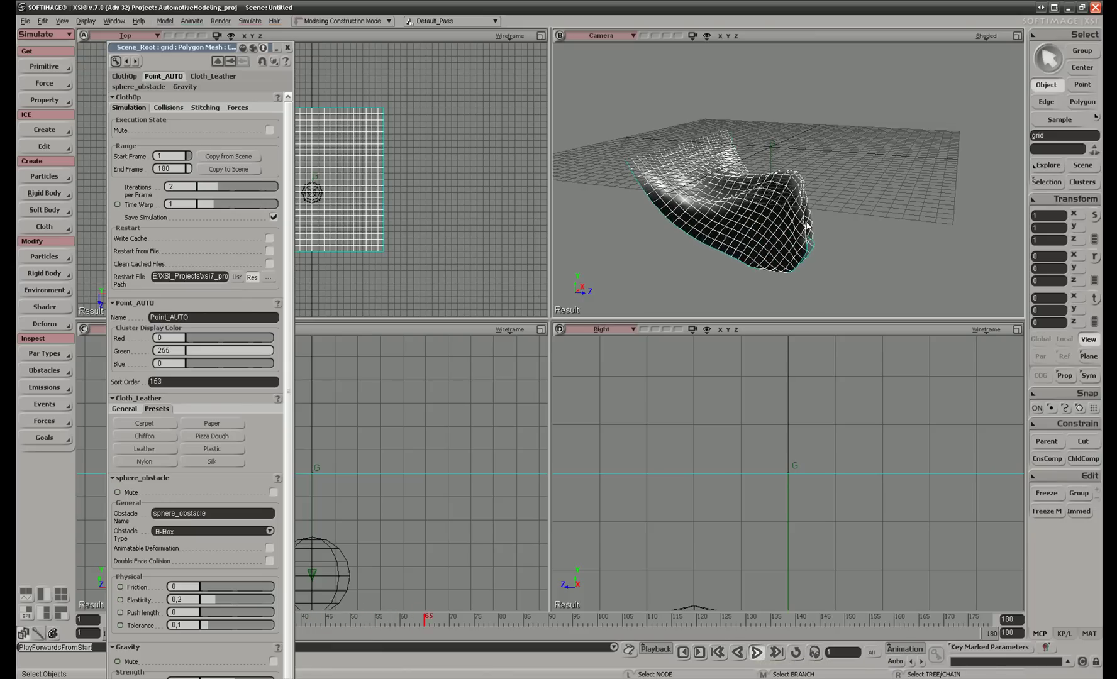
key("s")
right_click_drag(803, 239, 775, 213)
middle_click_drag(775, 212, 799, 182)
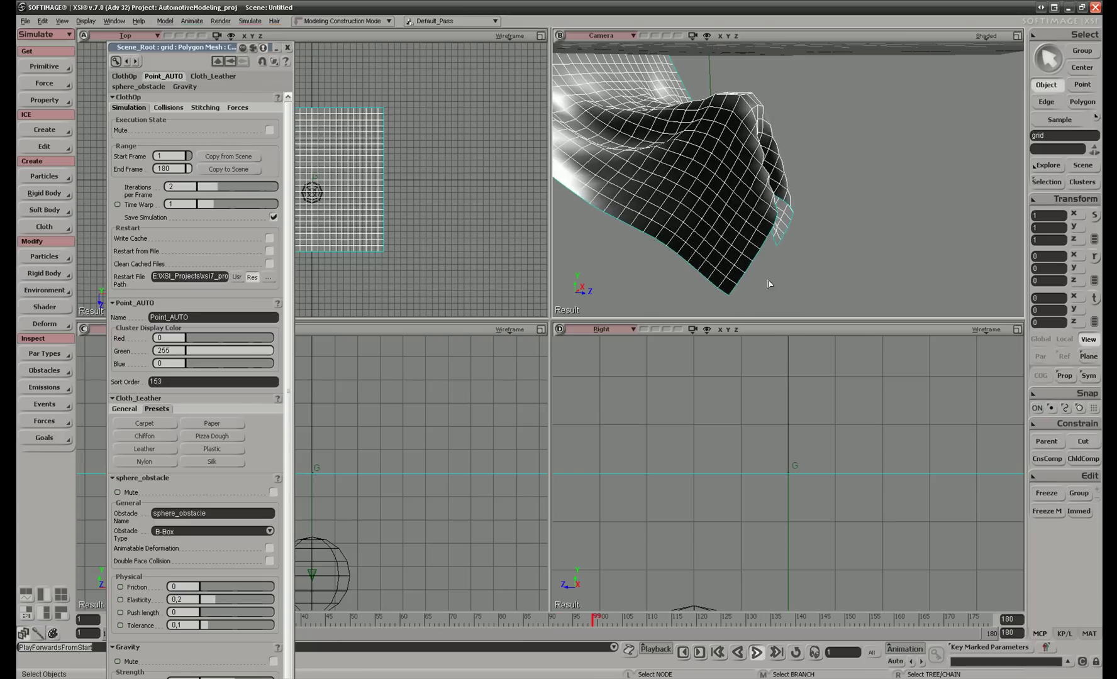
left_click(718, 652)
left_click(757, 652)
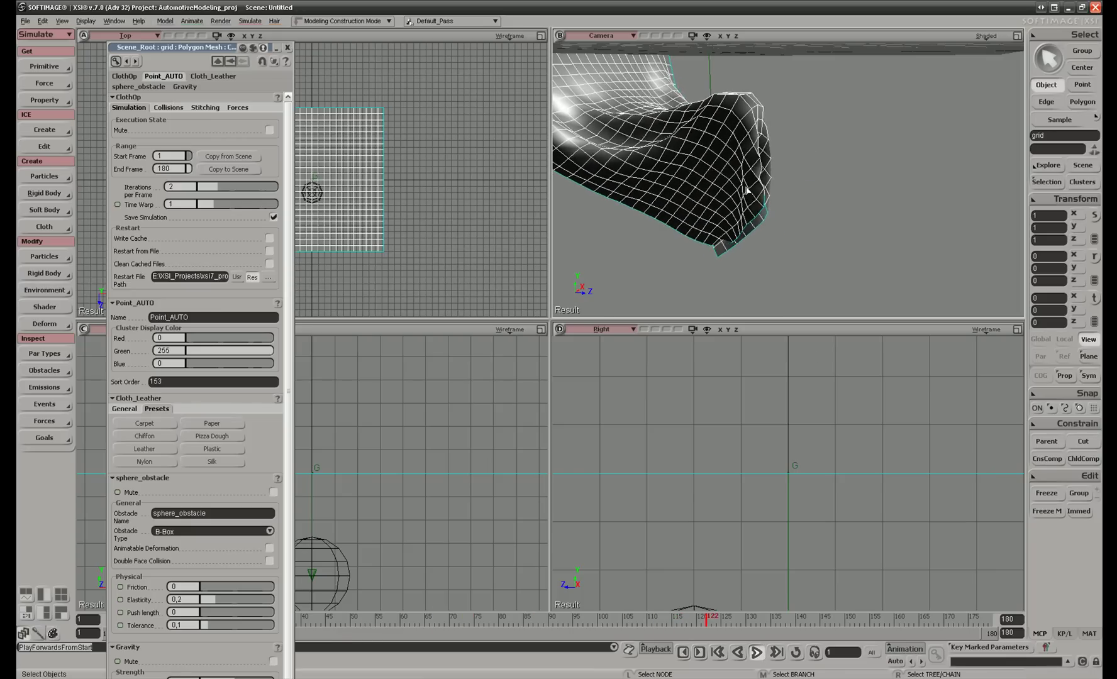
Step: Rewind to the first frame and turn on accurate self-collision for the cloth
left_click(756, 654)
left_click(718, 653)
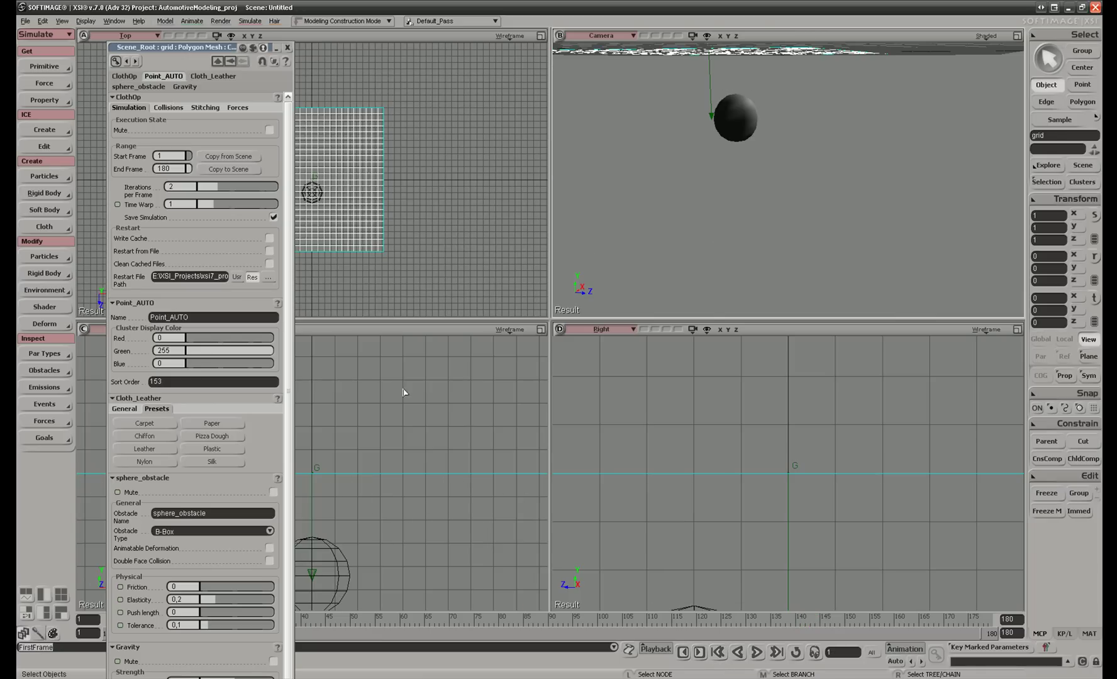
left_click(169, 108)
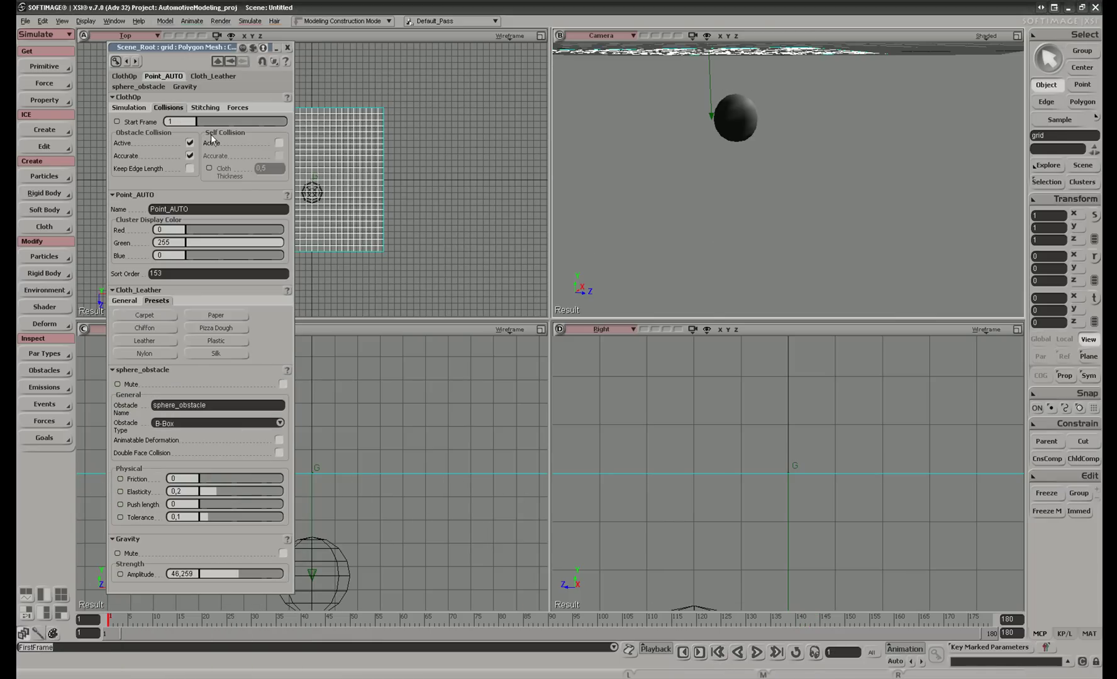
left_click(279, 144)
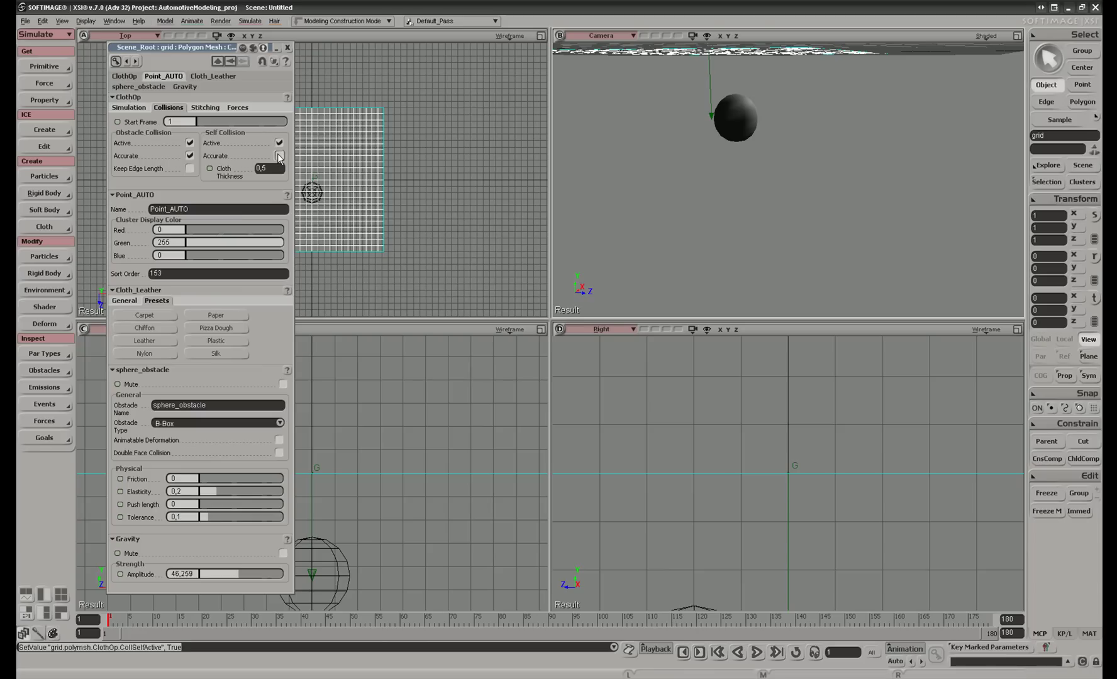
left_click(279, 156)
Step: Set the sphere obstacle type to Actual Shape and replay the simulation
left_click(265, 422)
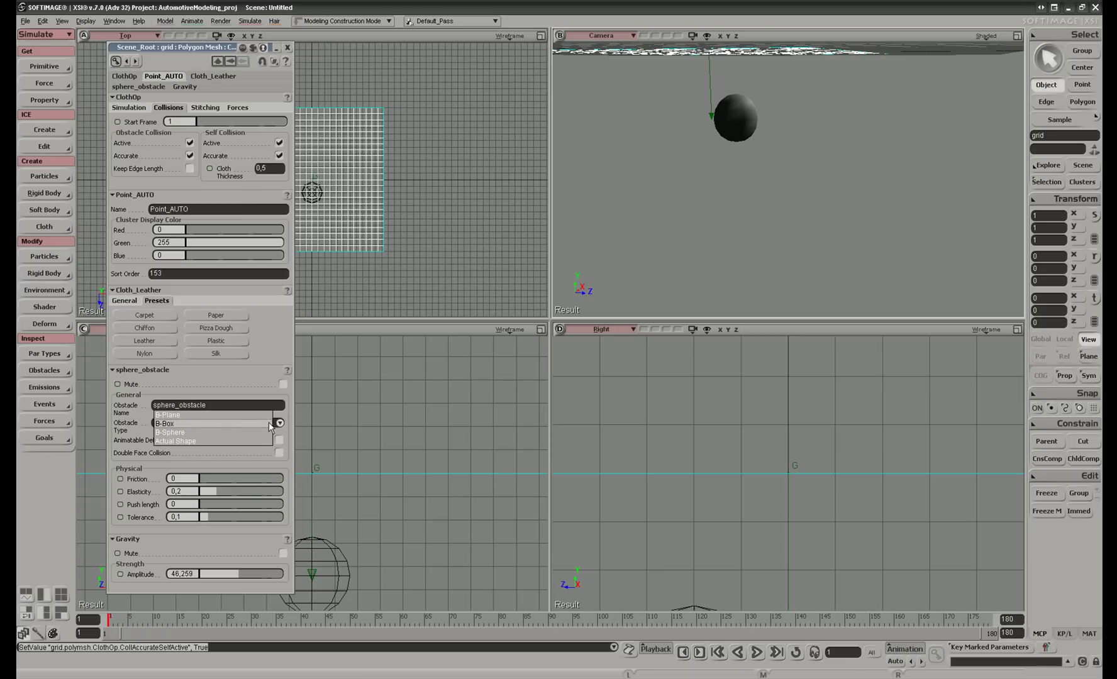
left_click(256, 440)
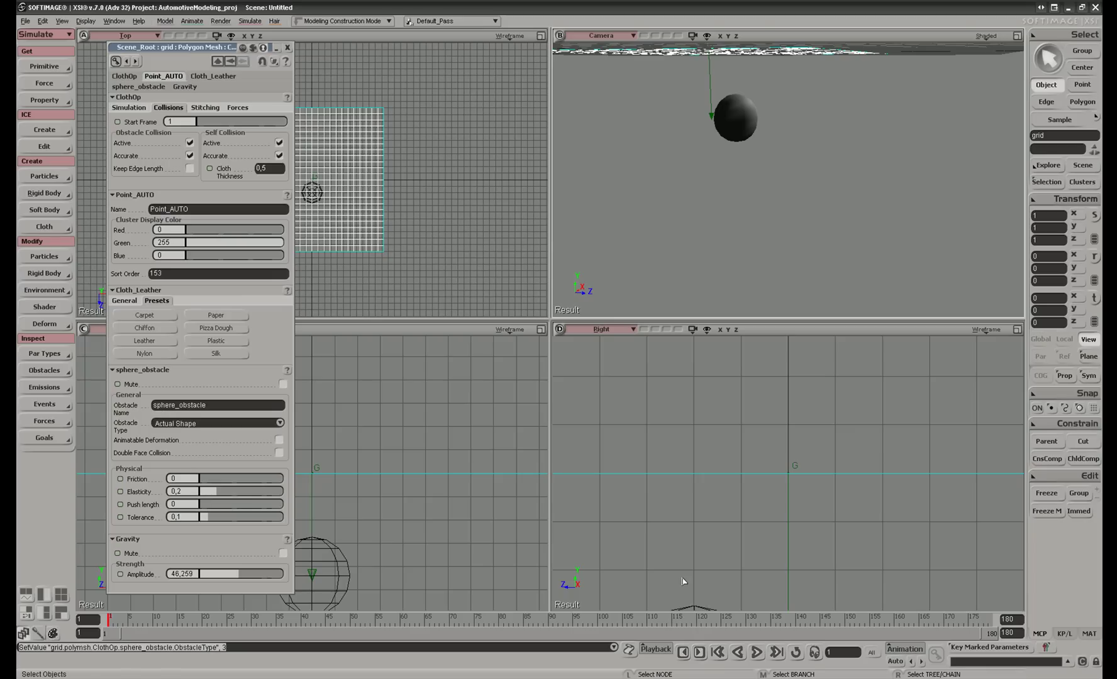
left_click(756, 653)
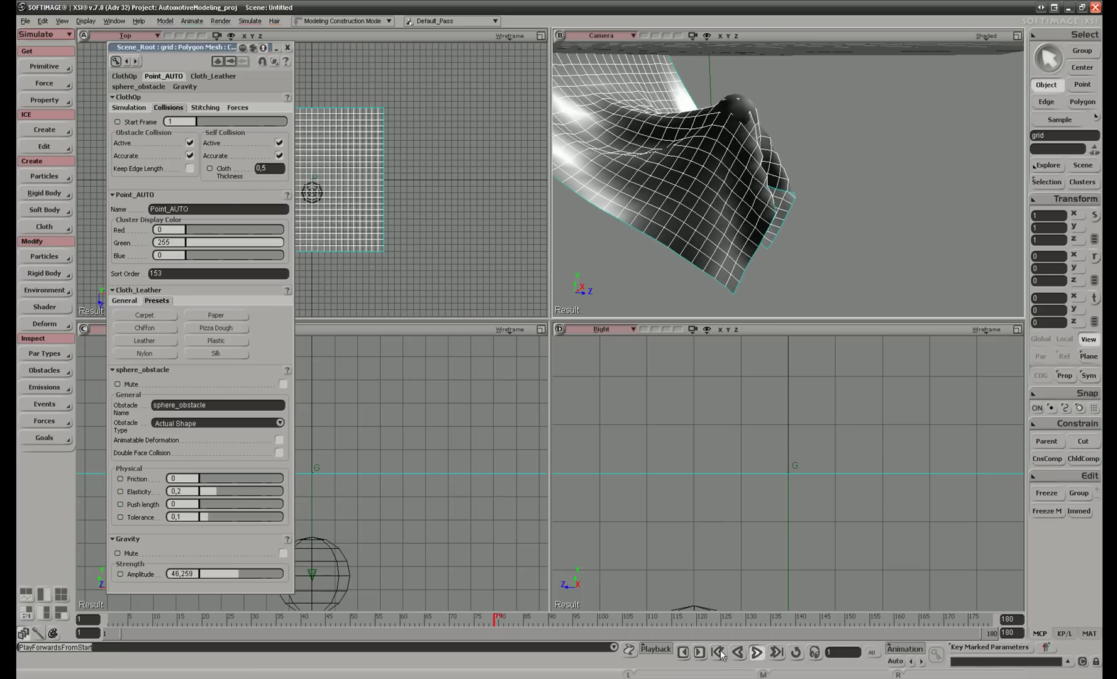
left_click(757, 653)
left_click(717, 653)
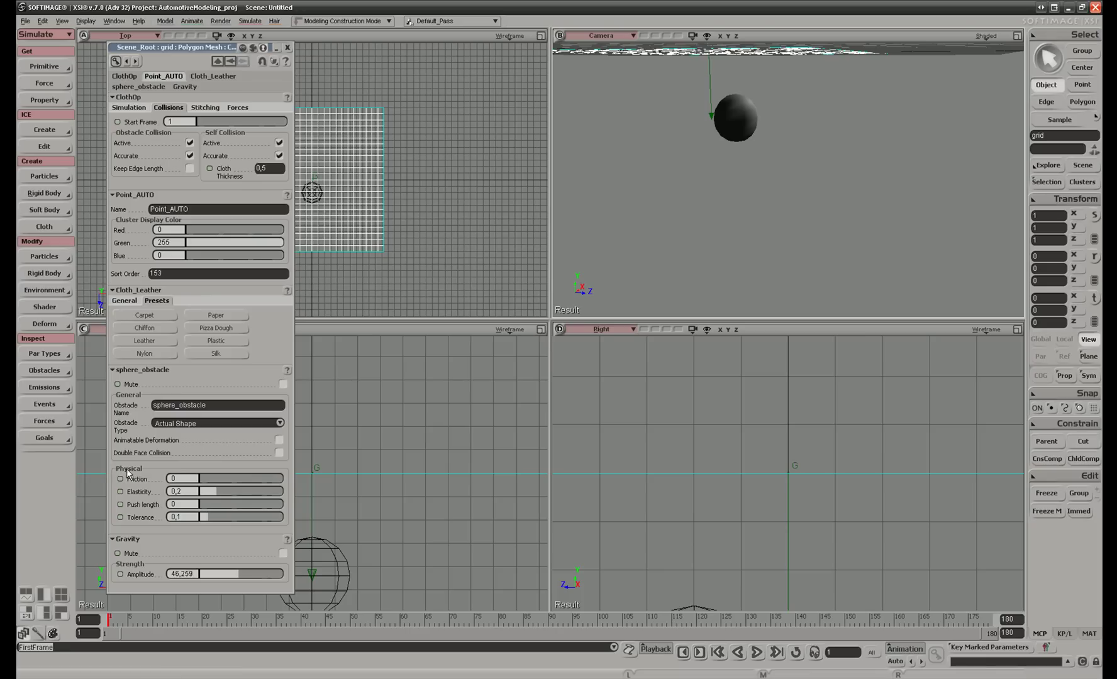
Step: Set the sphere_obstacle push length to 1 and replay the simulation from the start
left_click_drag(204, 504, 288, 503)
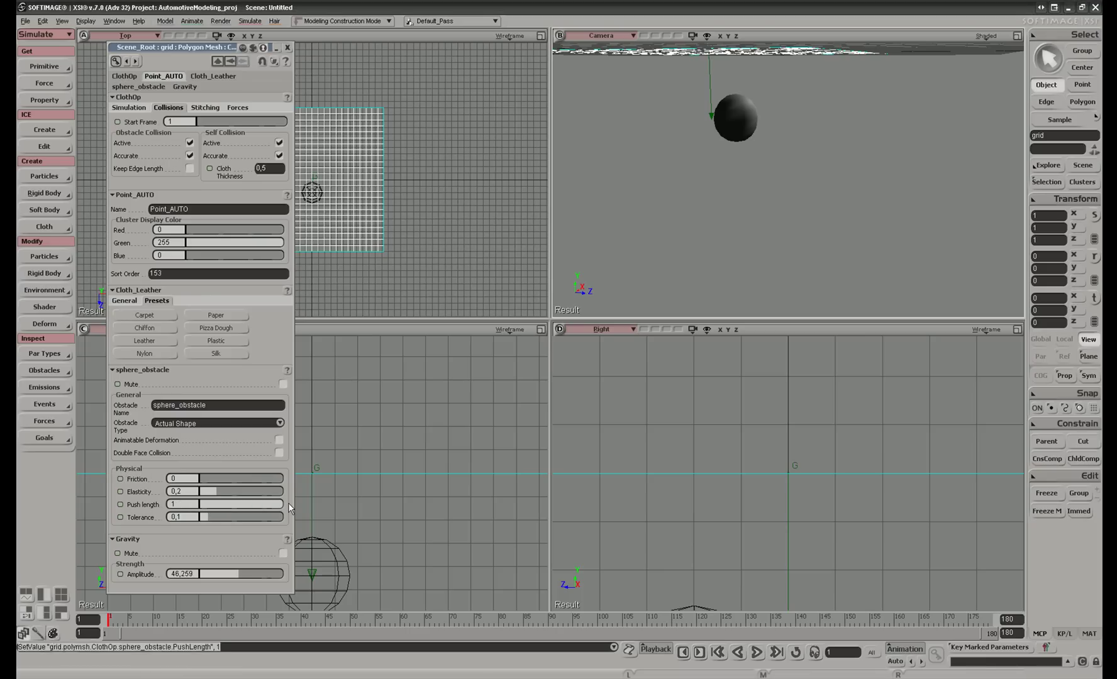
left_click(756, 653)
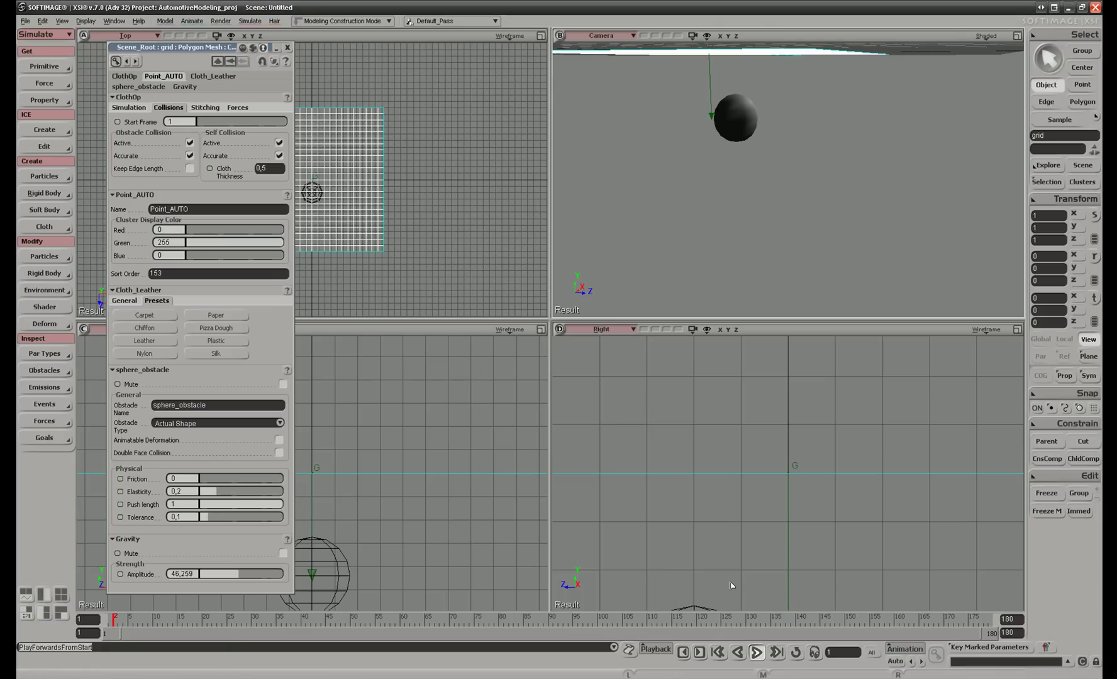